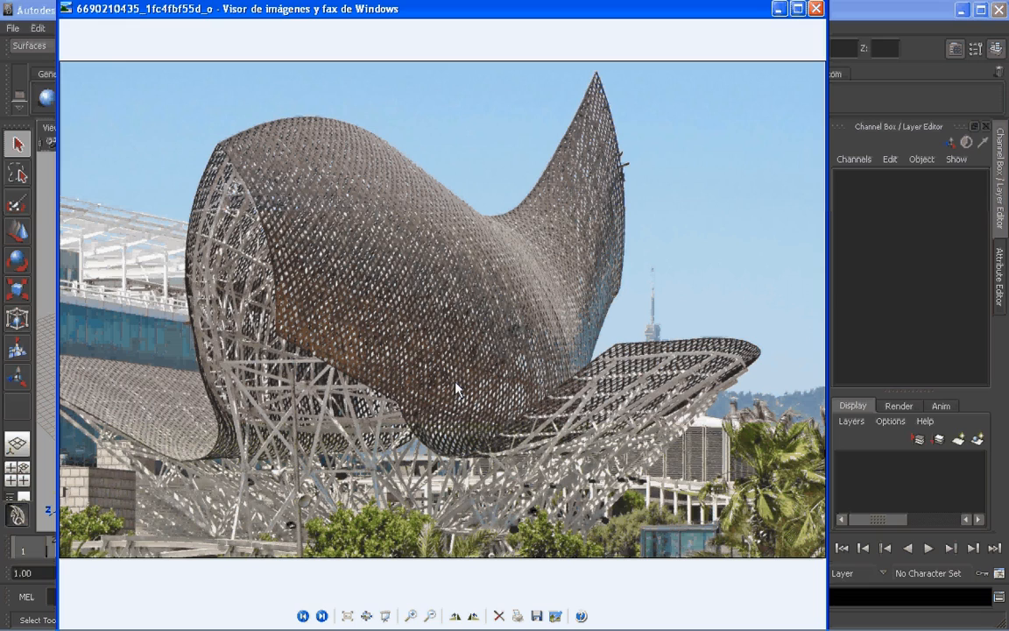
# Step: Switch from the reference photo to Maya and create a NURBS square at the grid origin
pyautogui.hotkey('alt', 'Tab')
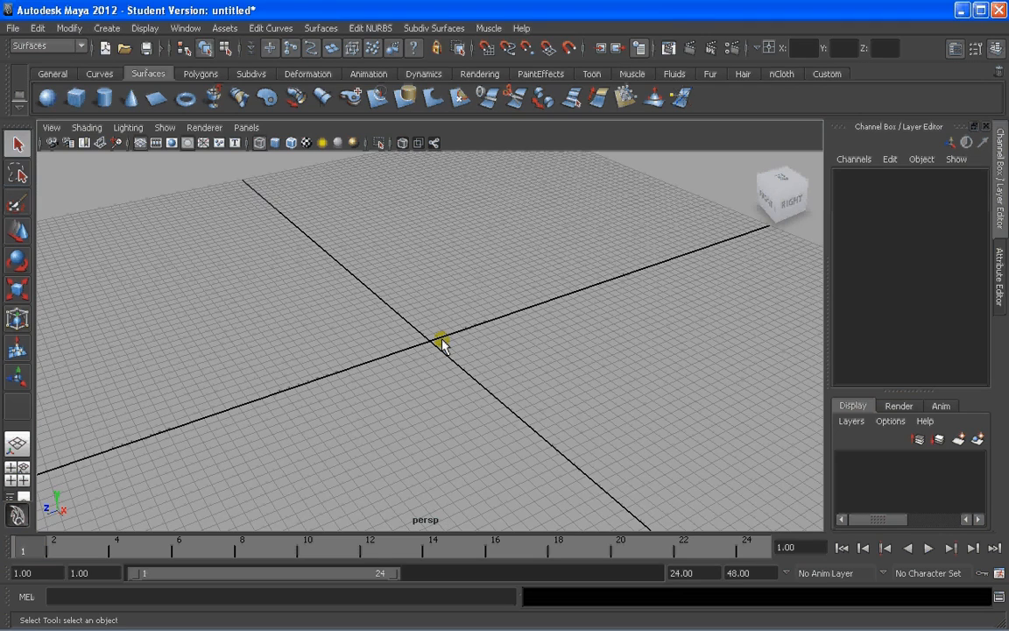
pyautogui.keyDown('alt'); pyautogui.moveTo(442, 343); pyautogui.dragTo(446, 338); pyautogui.keyUp('alt')
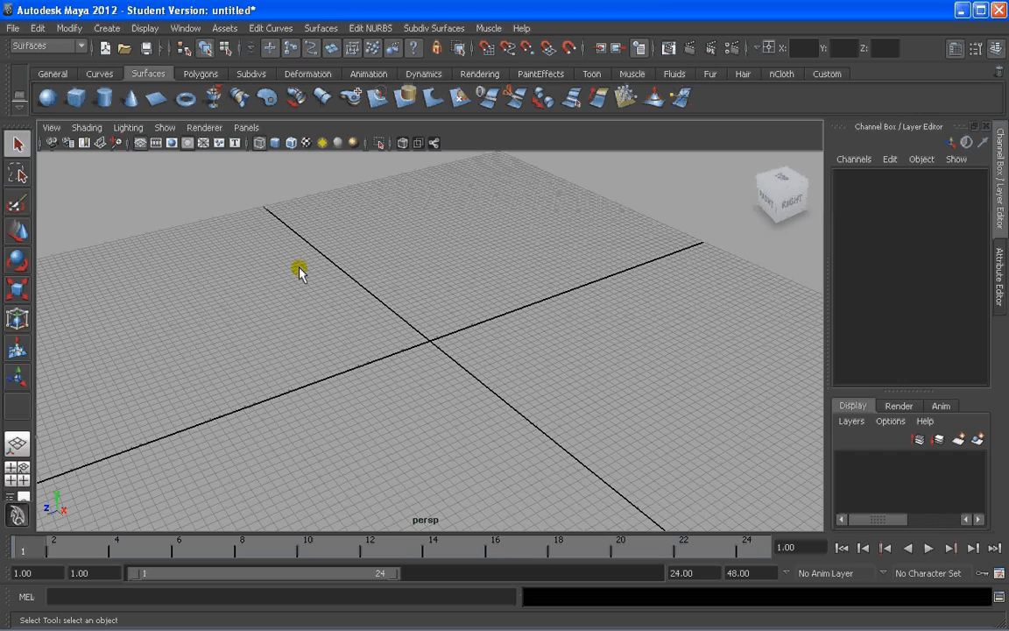
pyautogui.keyDown('alt'); pyautogui.moveTo(395, 308); pyautogui.dragTo(459, 345); pyautogui.keyUp('alt')
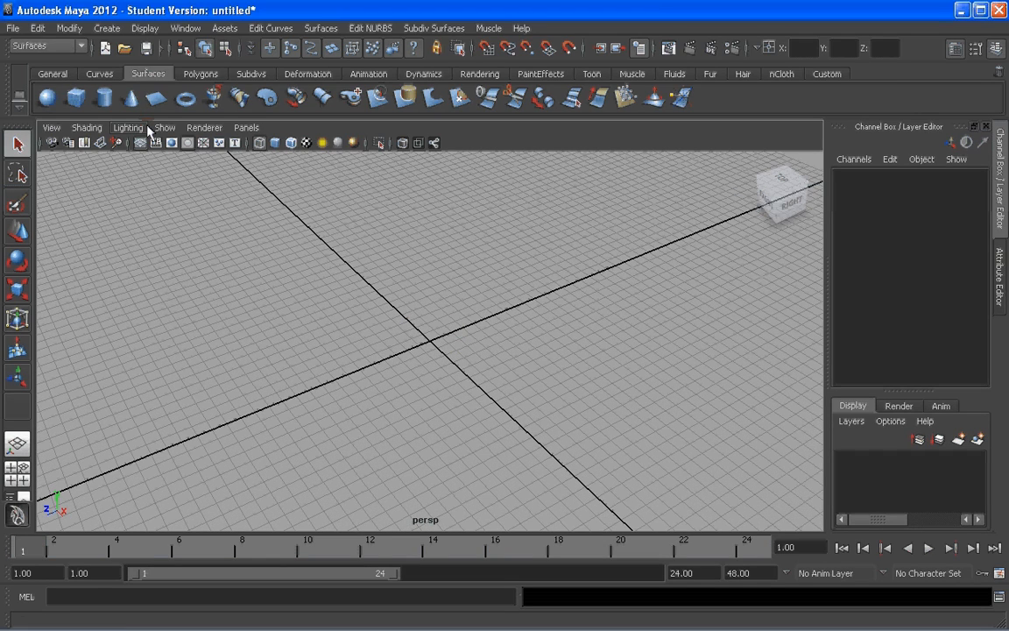
pyautogui.click(107, 28)
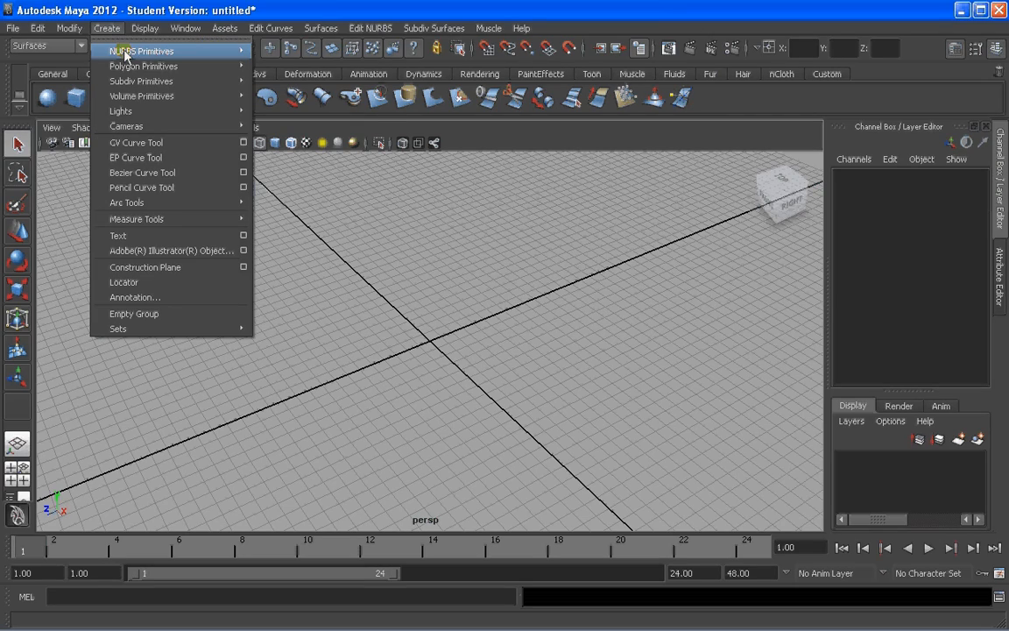
pyautogui.moveTo(132, 51)
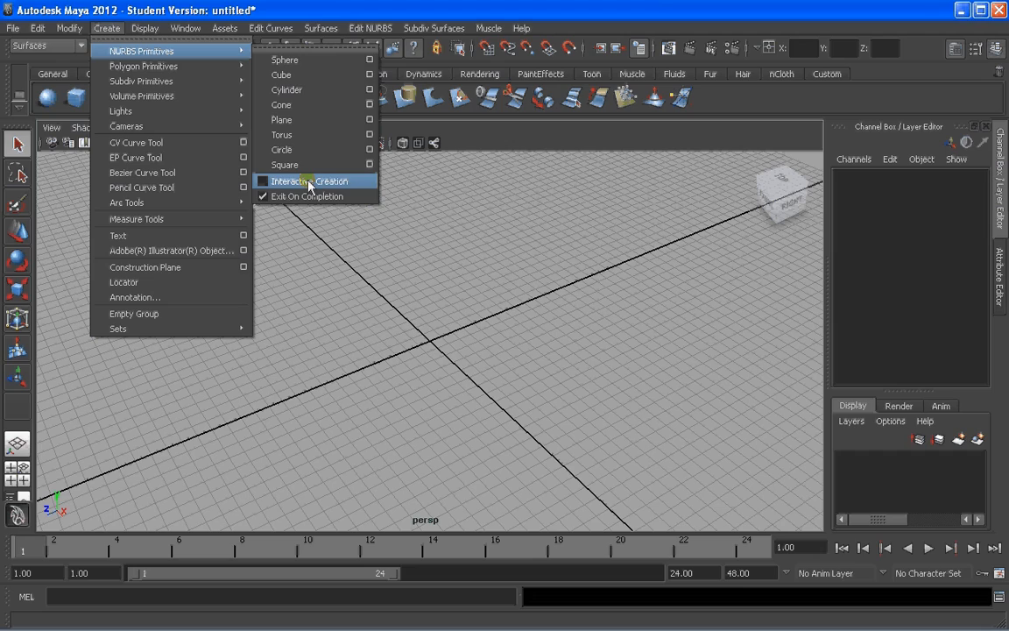
pyautogui.click(449, 324)
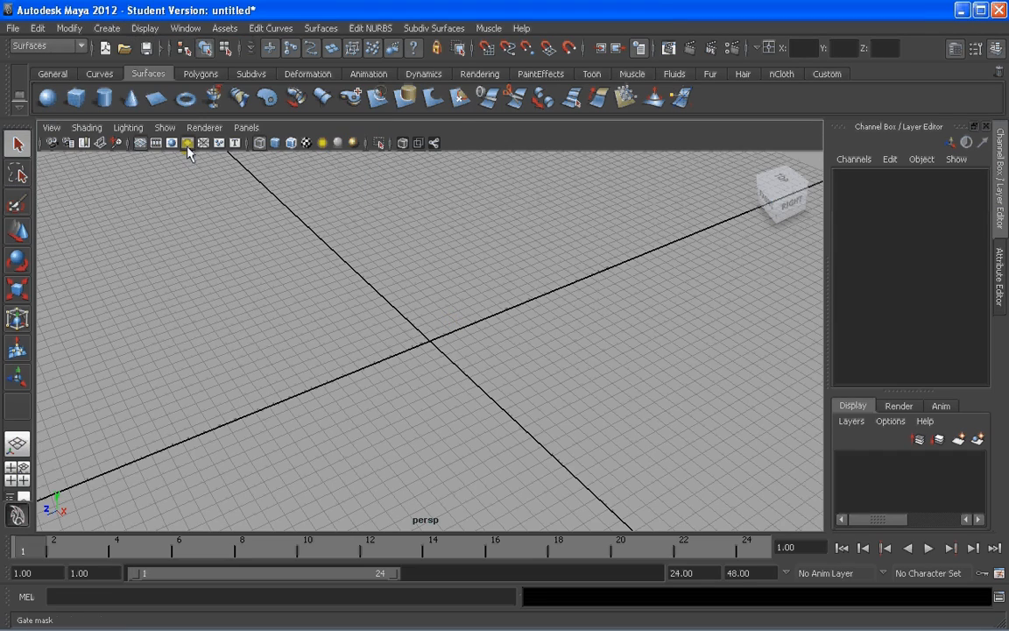
pyautogui.click(99, 74)
pyautogui.click(74, 98)
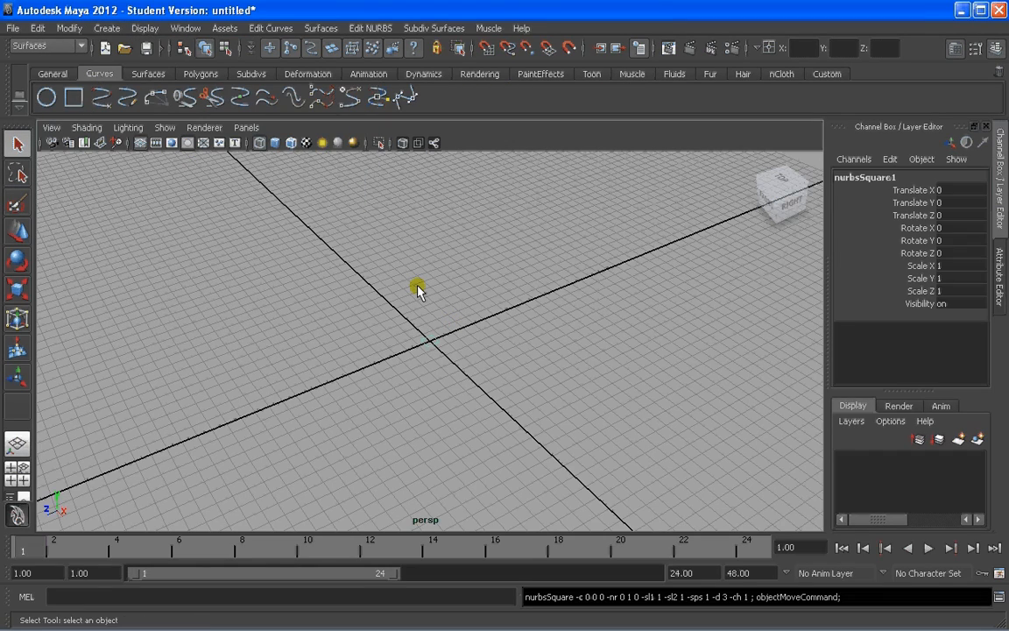
# Step: Select all four curves of the square and show the makeNurbsSquare1 construction settings
pyautogui.scroll(6, 418, 292)
pyautogui.keyDown('alt'); pyautogui.moveTo(457, 365); pyautogui.dragTo(515, 350); pyautogui.keyUp('alt')
pyautogui.keyDown('alt'); pyautogui.moveTo(515, 350); pyautogui.dragTo(471, 340, button='middle'); pyautogui.keyUp('alt')
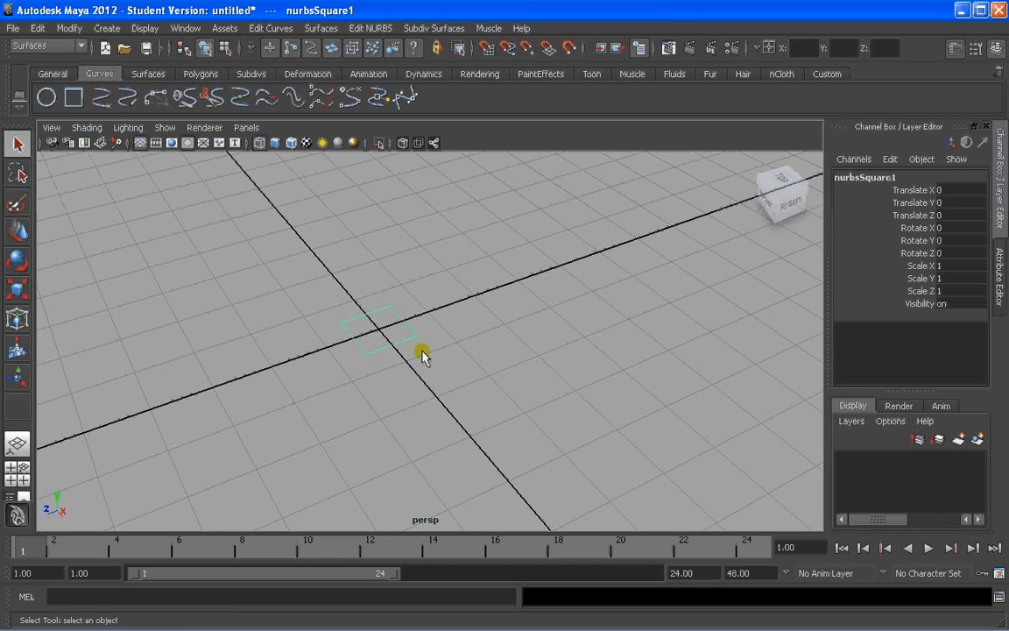
pyautogui.keyDown('alt'); pyautogui.moveTo(424, 355); pyautogui.dragTo(406, 383); pyautogui.keyUp('alt')
pyautogui.moveTo(273, 263); pyautogui.dragTo(406, 340)
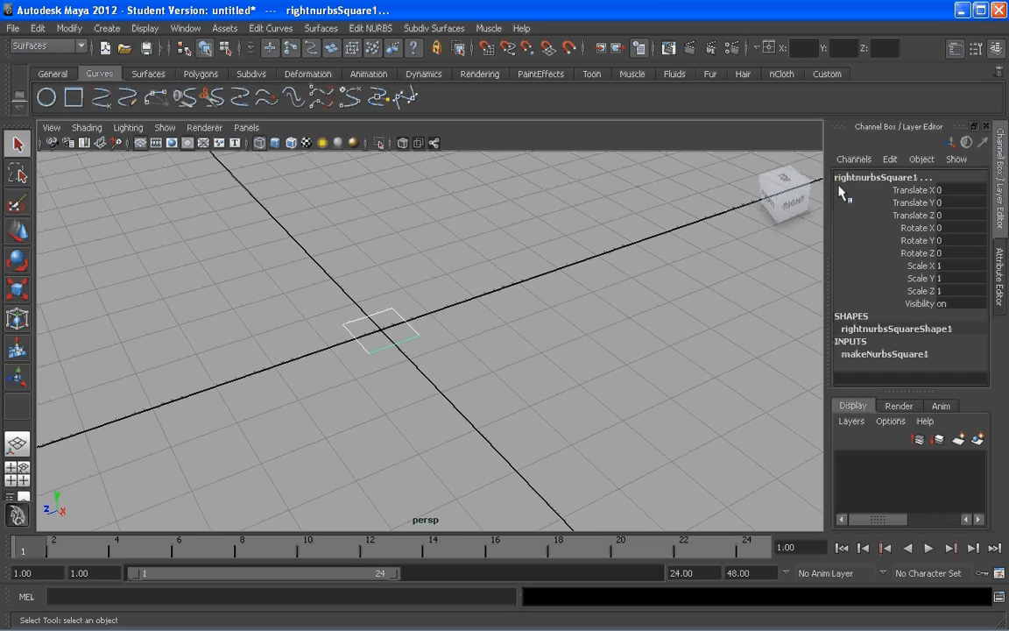
pyautogui.hotkey('ctrl', 'a')
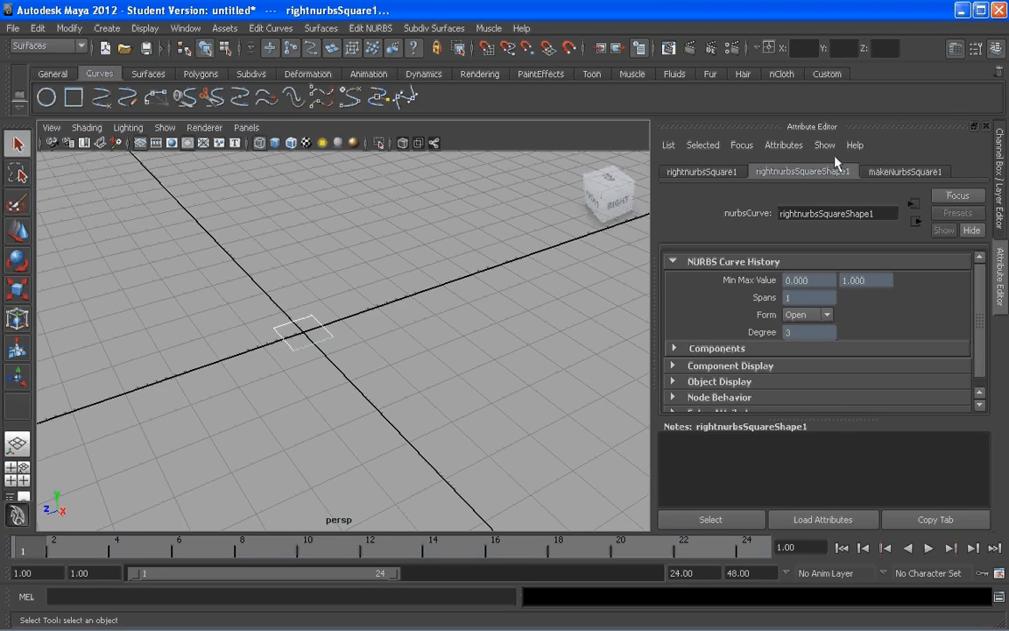
pyautogui.hotkey('ctrl', 'a')
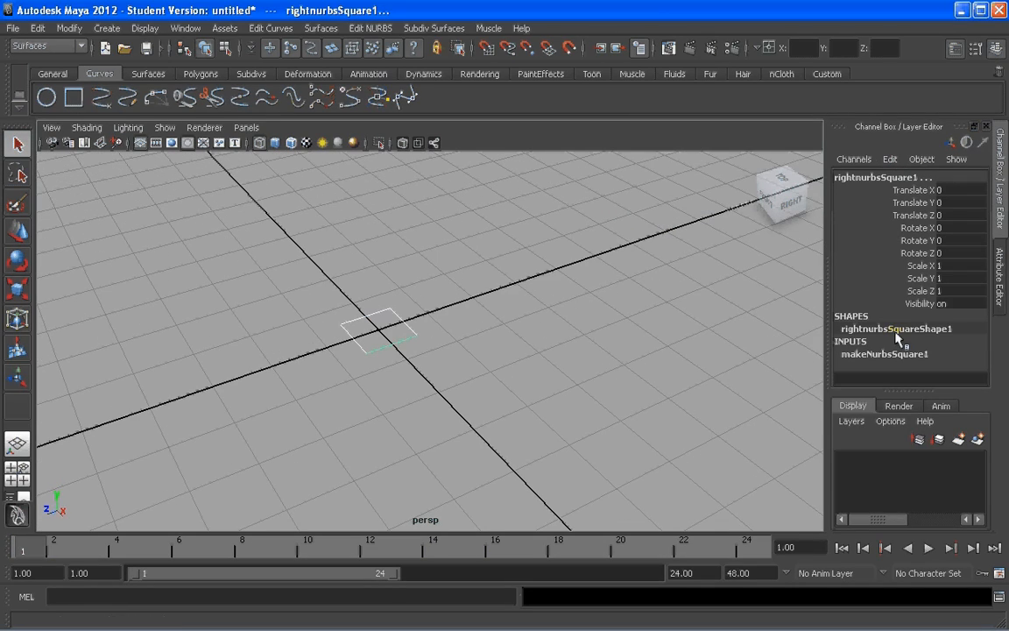
pyautogui.click(879, 353)
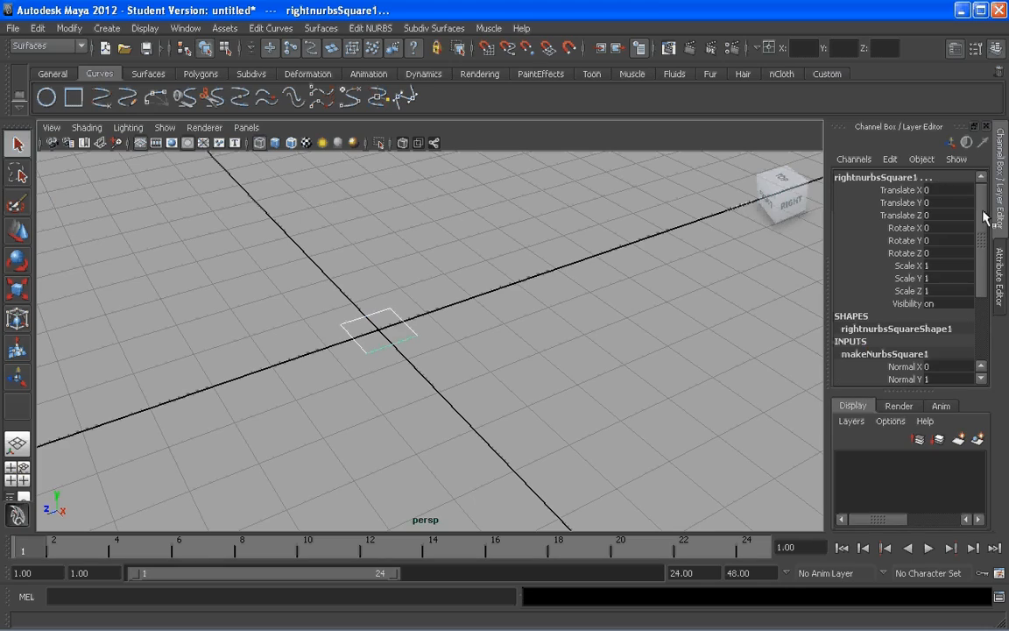
pyautogui.scroll(-5, 948, 274)
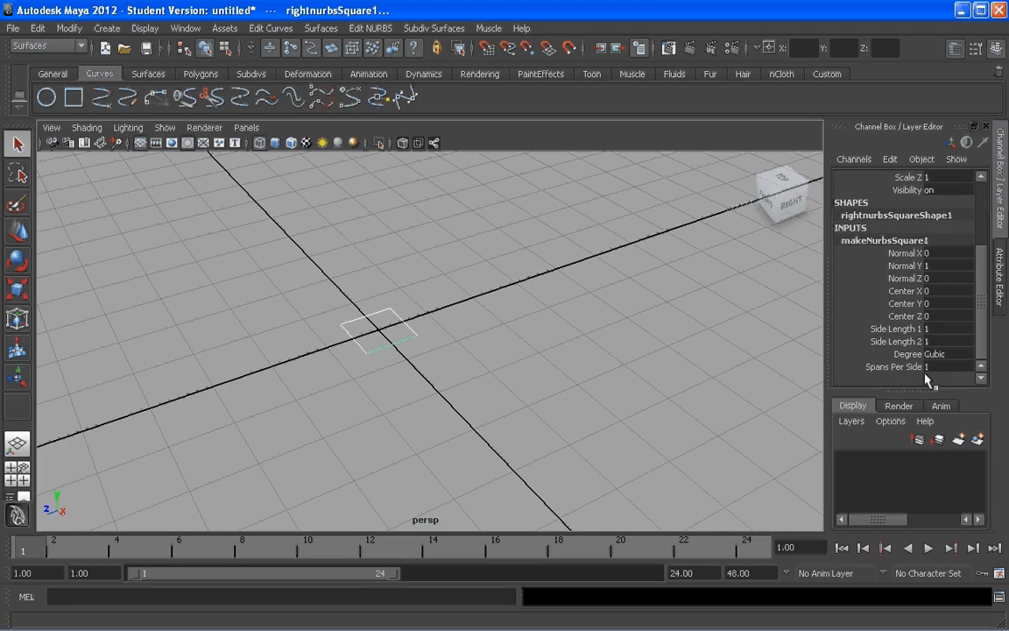
# Step: Set the square's Side Length 1 to 24 and Side Length 2 to 30
pyautogui.click(897, 330)
pyautogui.click(937, 329)
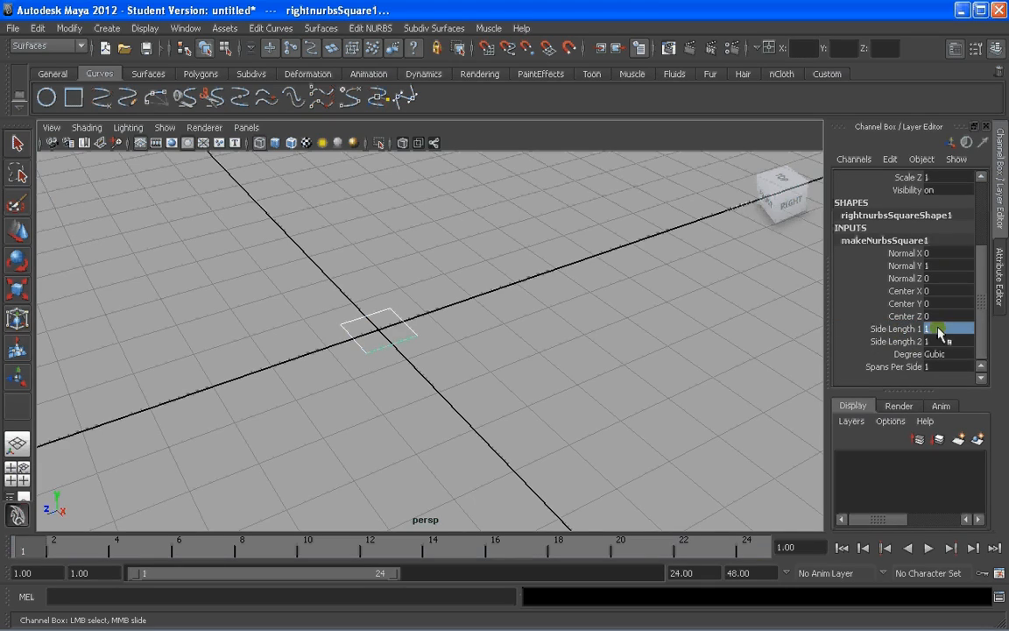
pyautogui.write('24')
pyautogui.press('Return')
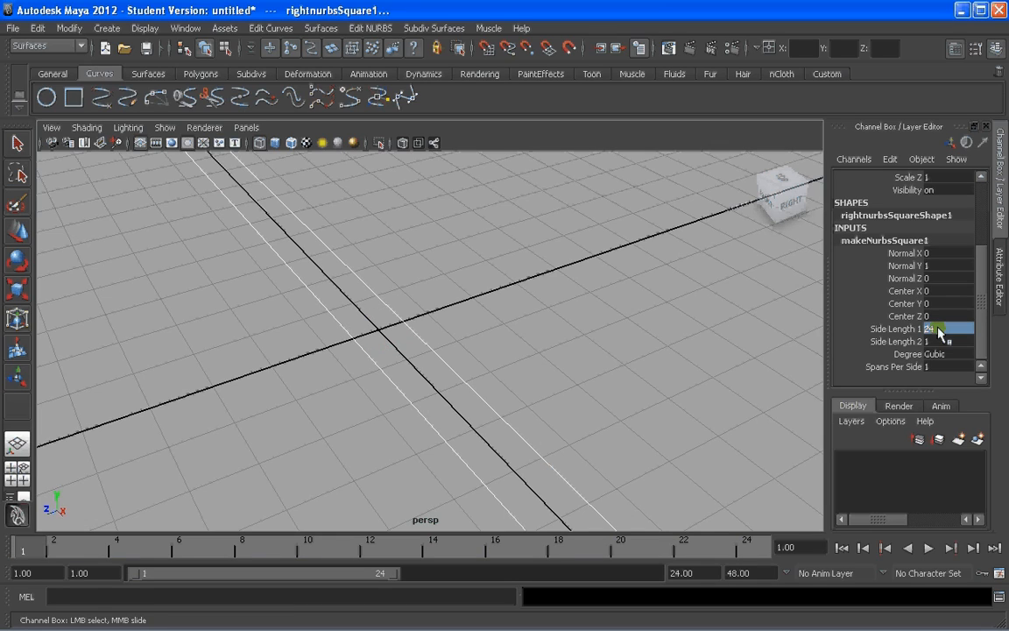
pyautogui.scroll(-3, 578, 324)
pyautogui.click(935, 342)
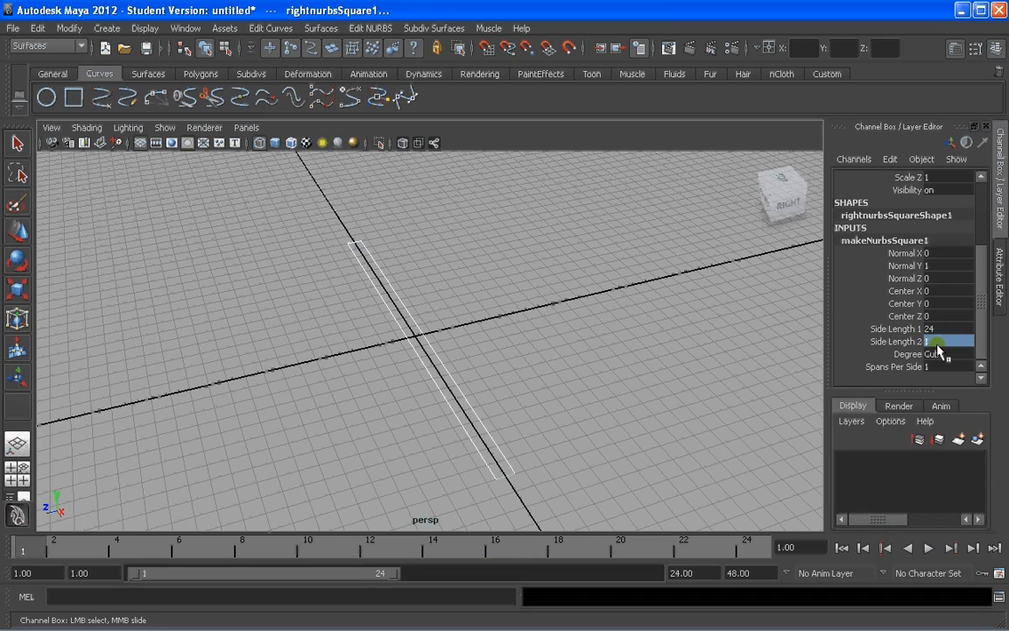
pyautogui.write('30')
pyautogui.press('Return')
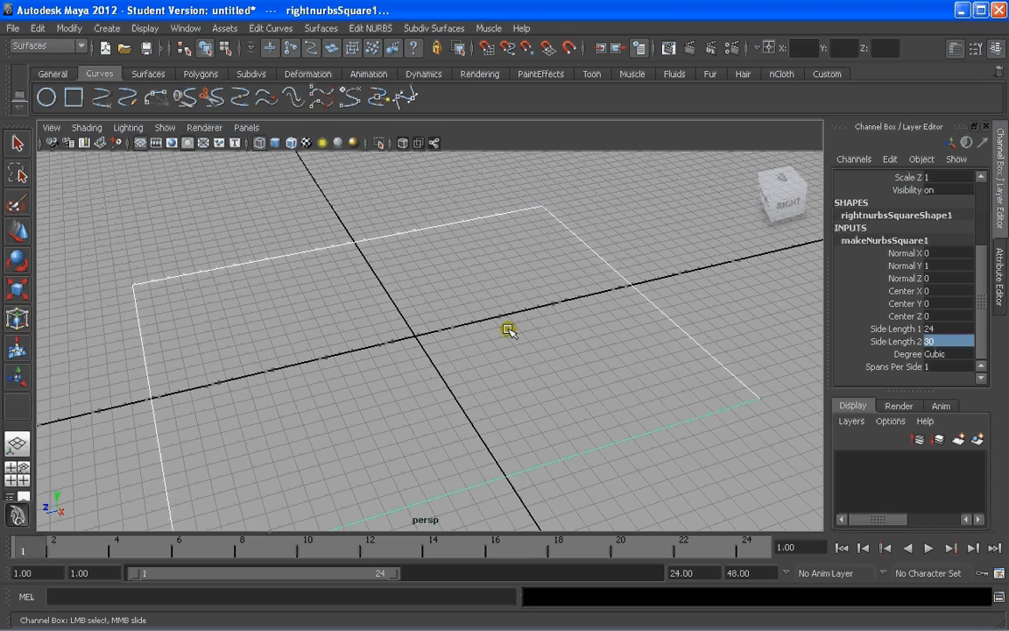
pyautogui.keyDown('alt'); pyautogui.moveTo(509, 328); pyautogui.dragTo(455, 332); pyautogui.keyUp('alt')
pyautogui.scroll(2, 460, 337)
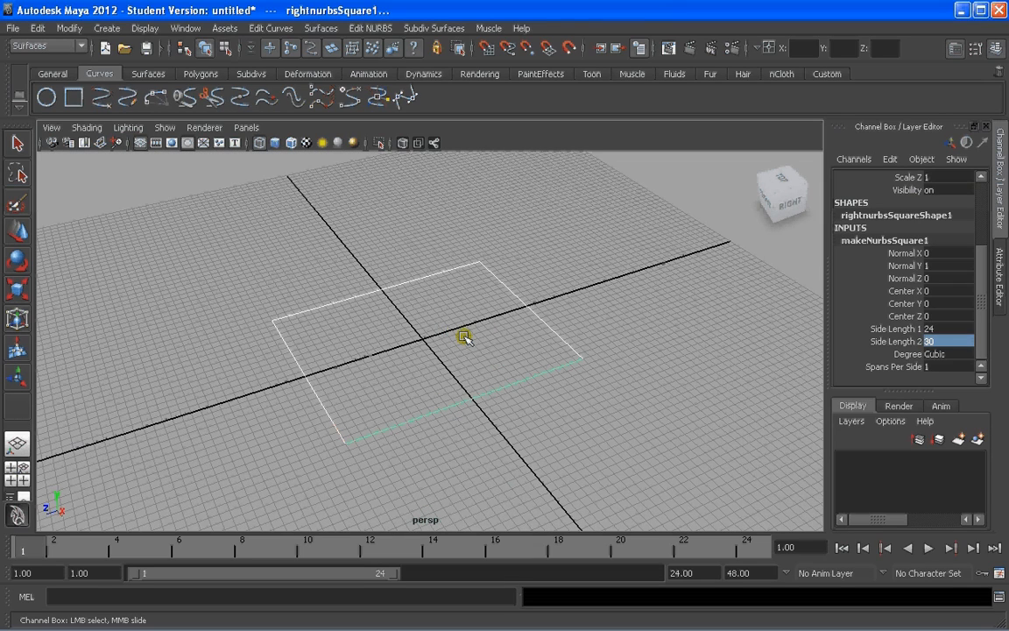
# Step: Deselect the square and select only its topnurbsSquare1 side to check that each side is a separate curve
pyautogui.click(572, 273)
pyautogui.scroll(3, 350, 346)
pyautogui.scroll(-2, 289, 362)
pyautogui.click(269, 363)
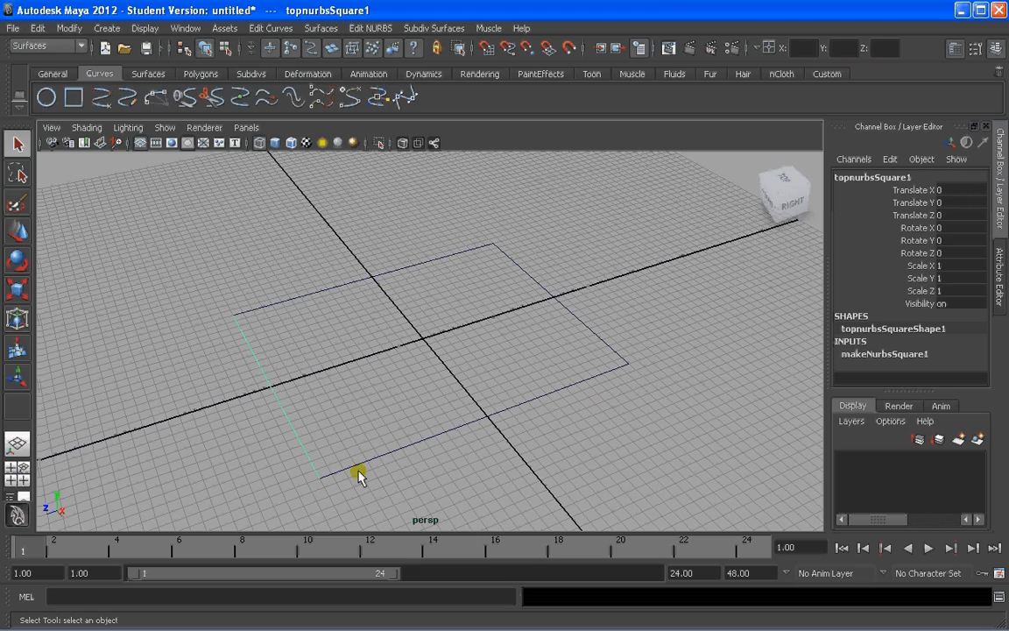
pyautogui.keyDown('alt'); pyautogui.moveTo(480, 437); pyautogui.dragTo(547, 367); pyautogui.keyUp('alt')
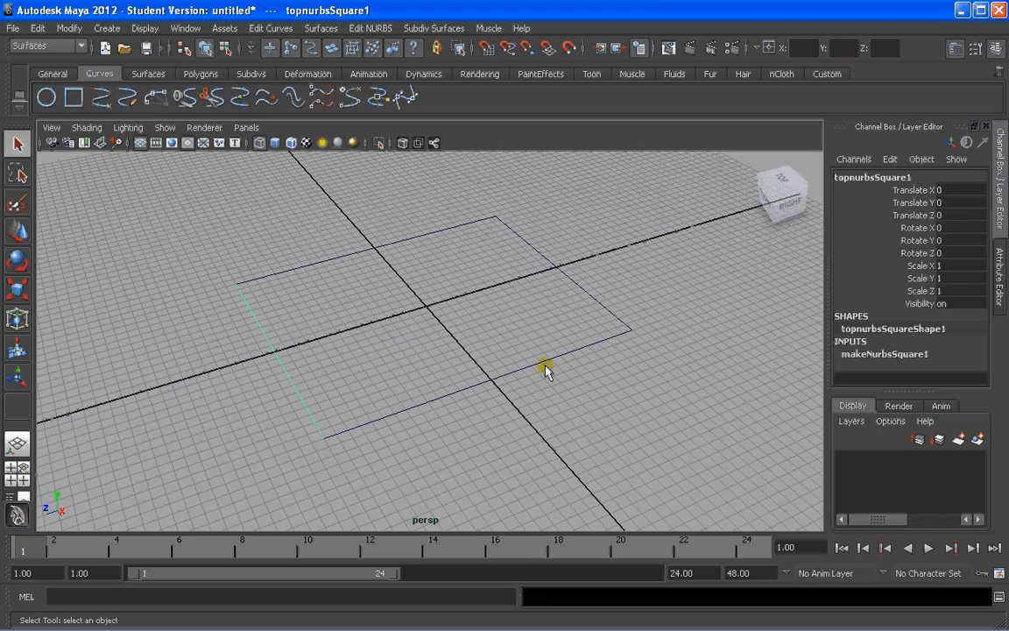
# Step: Rebuild the rightnurbsSquare1 side curve with 10 uniform spans, keeping degree 3 Cubic
pyautogui.click(423, 408)
pyautogui.keyDown('alt'); pyautogui.moveTo(423, 409); pyautogui.dragTo(541, 394); pyautogui.keyUp('alt')
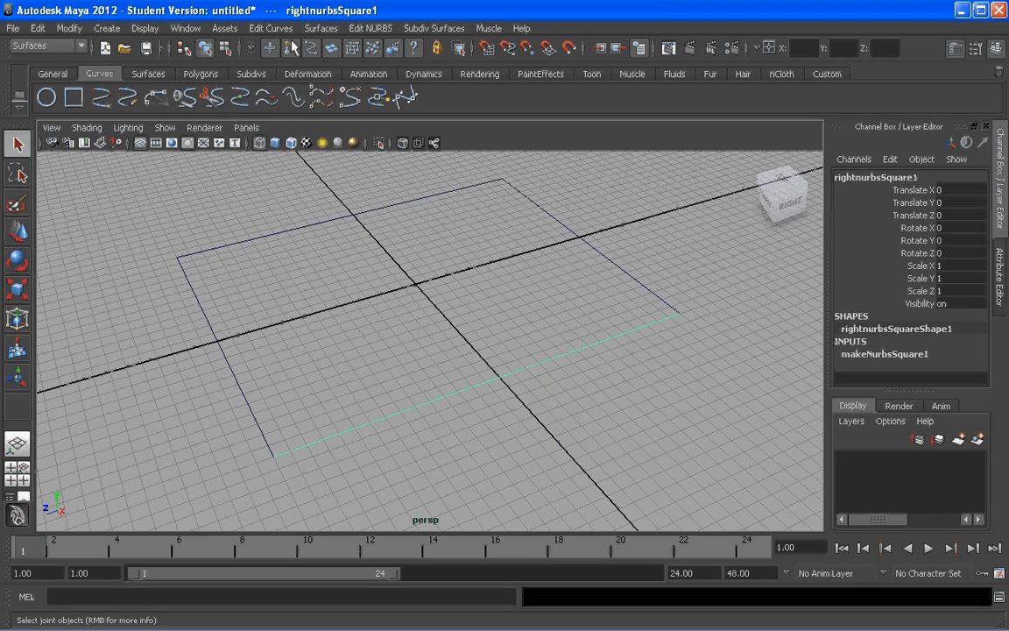
pyautogui.click(271, 28)
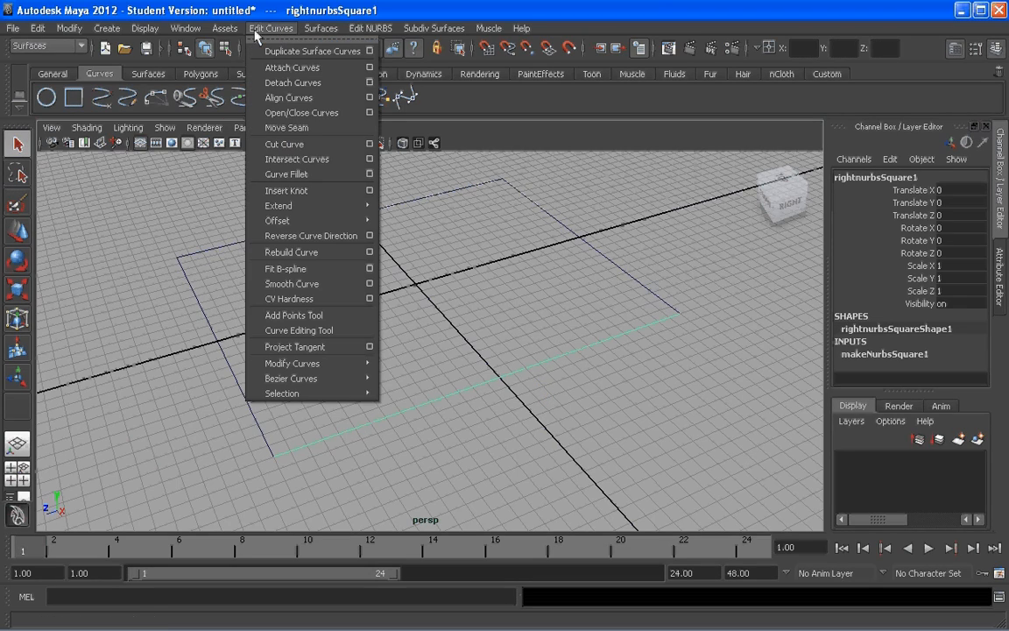
pyautogui.click(371, 253)
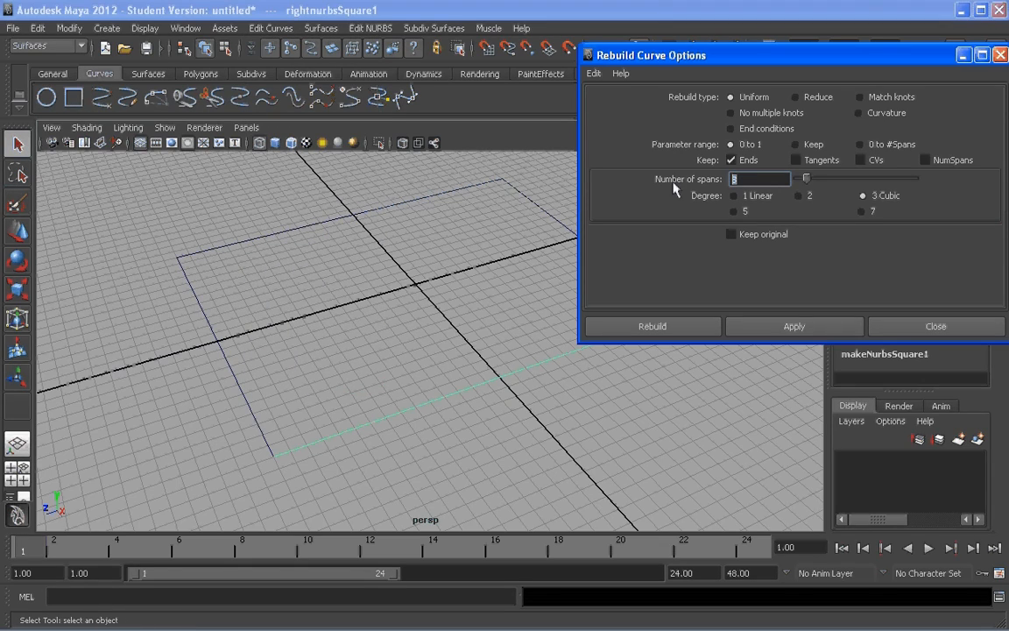
pyautogui.write('10')
pyautogui.click(659, 326)
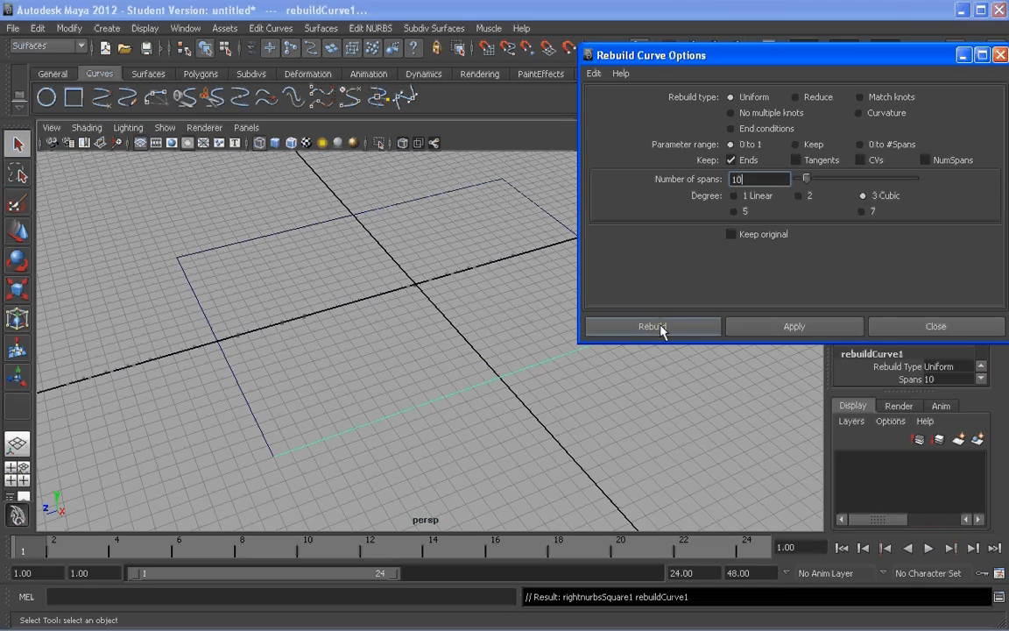
# Step: Display the edit points of the rebuilt curve, examine its divisions, and return to object mode
pyautogui.rightClick(495, 379)
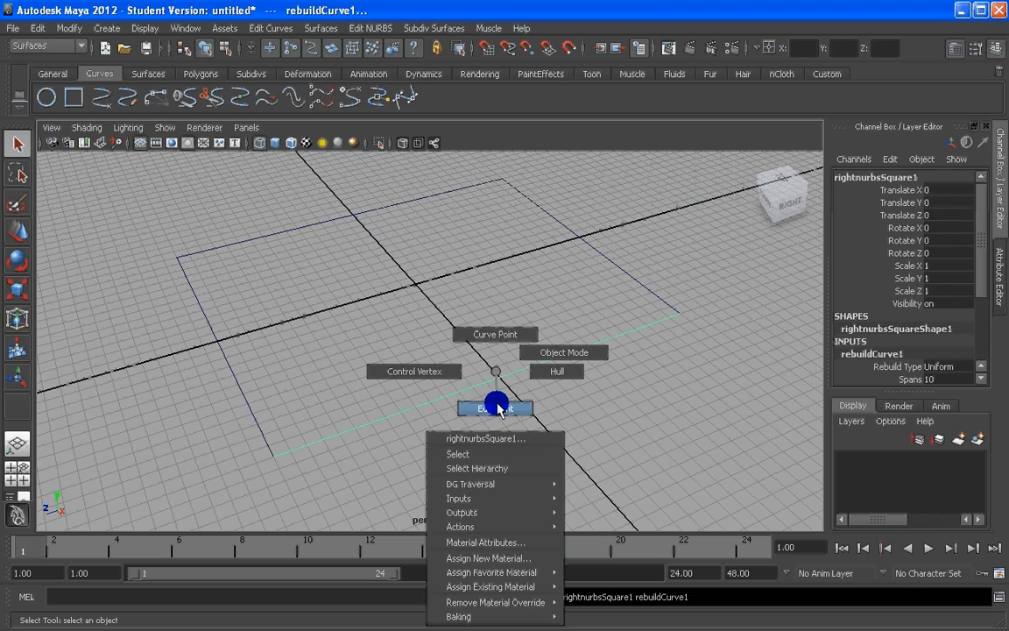
pyautogui.moveTo(495, 371); pyautogui.dragTo(499, 403, button='right')
pyautogui.scroll(5, 433, 419)
pyautogui.keyDown('alt'); pyautogui.moveTo(423, 420); pyautogui.dragTo(402, 374, button='right'); pyautogui.keyUp('alt')
pyautogui.keyDown('alt'); pyautogui.moveTo(403, 374); pyautogui.dragTo(448, 266, button='middle'); pyautogui.keyUp('alt')
pyautogui.scroll(3, 310, 394)
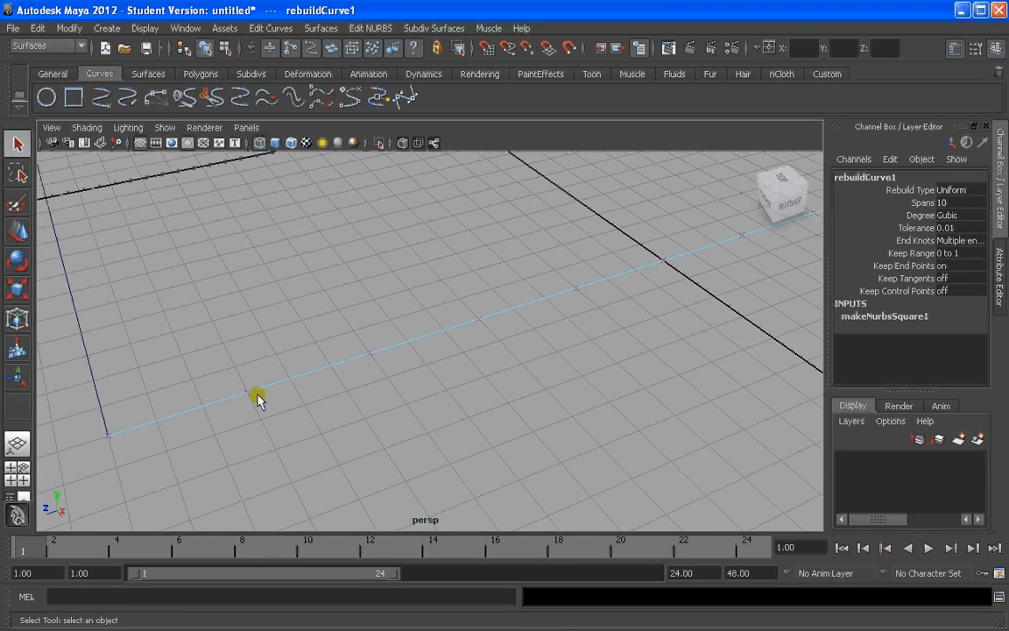
pyautogui.scroll(-5, 394, 368)
pyautogui.keyDown('alt'); pyautogui.moveTo(476, 340); pyautogui.dragTo(609, 336, button='middle'); pyautogui.keyUp('alt')
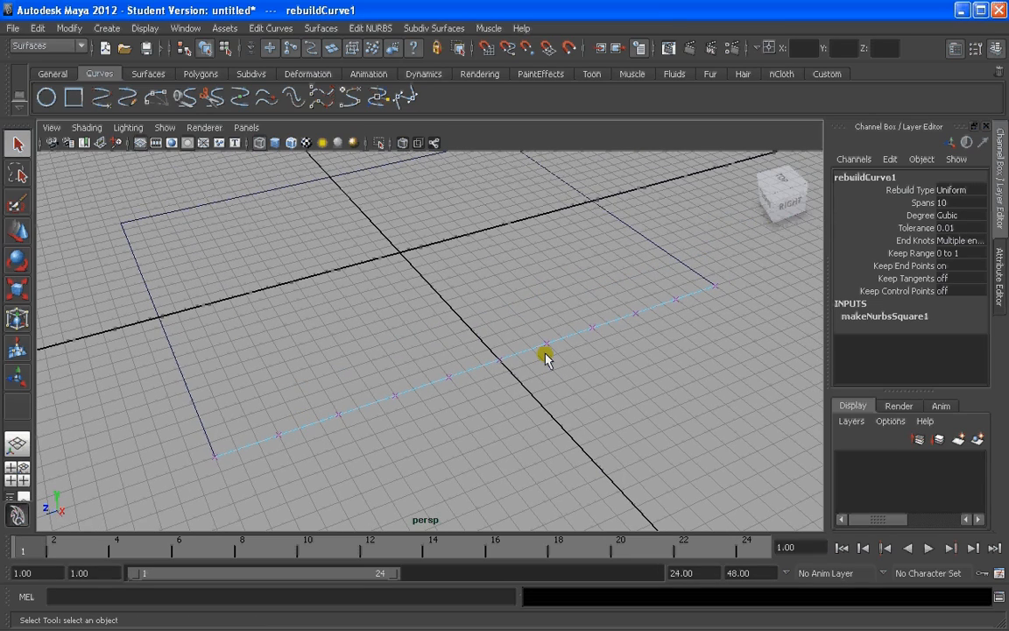
pyautogui.keyDown('alt'); pyautogui.moveTo(359, 347); pyautogui.dragTo(354, 357); pyautogui.keyUp('alt')
pyautogui.rightClick(288, 442)
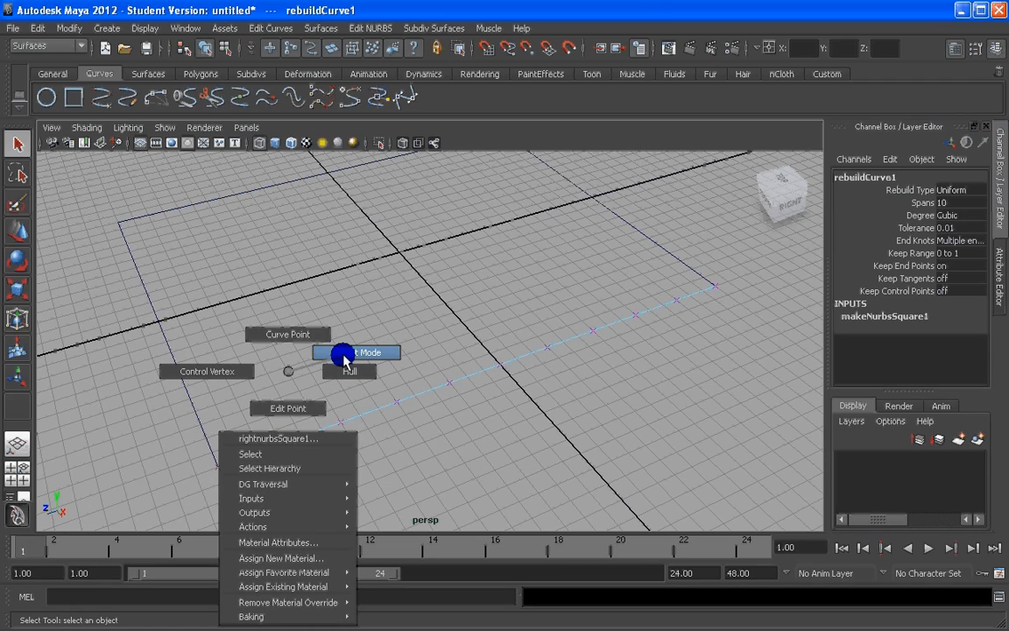
pyautogui.click(396, 424)
# Step: Move the pivot of the topnurbsSquare1 curve to the corner it shares with the rebuilt curve, using curve snapping
pyautogui.click(195, 415)
pyautogui.keyDown('alt'); pyautogui.moveTo(225, 419); pyautogui.dragTo(254, 398, button='middle'); pyautogui.keyUp('alt')
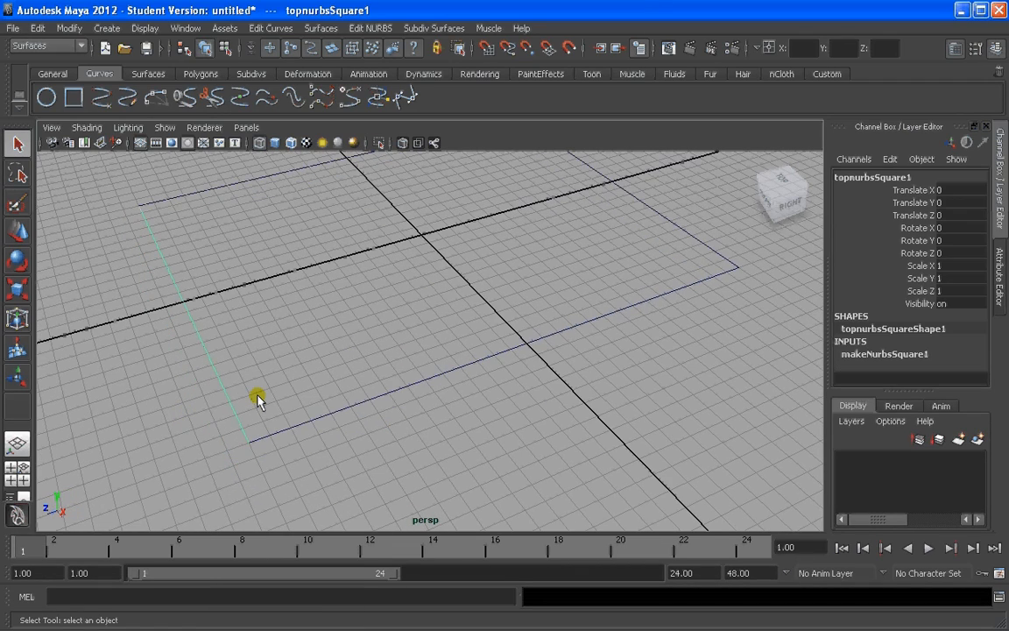
pyautogui.keyDown('alt'); pyautogui.moveTo(439, 315); pyautogui.dragTo(442, 322, button='middle'); pyautogui.keyUp('alt')
pyautogui.press('w')
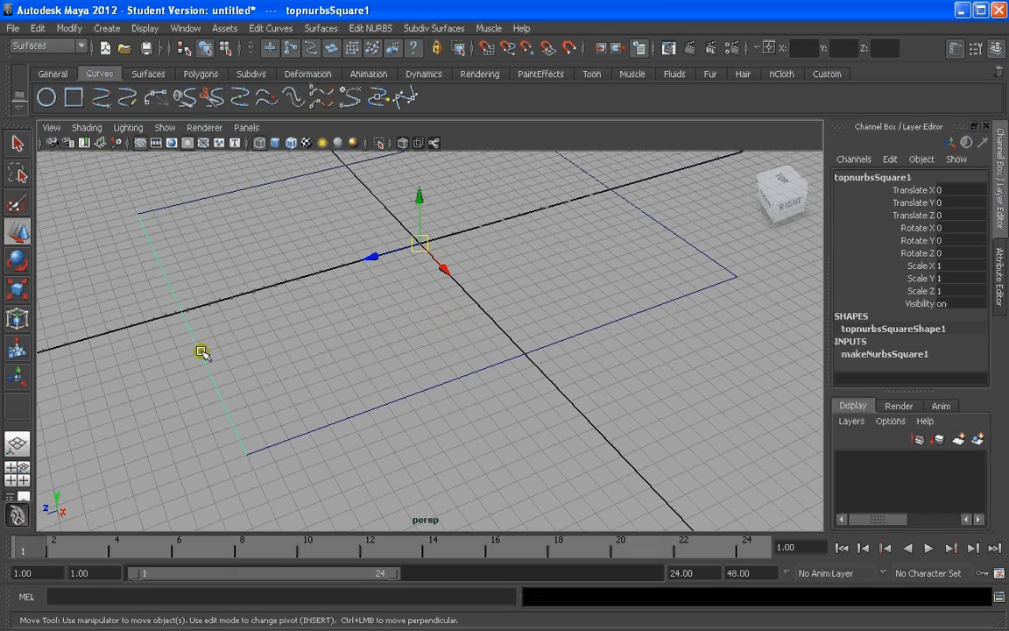
pyautogui.keyDown('alt'); pyautogui.moveTo(421, 245); pyautogui.dragTo(328, 282, button='right'); pyautogui.keyUp('alt')
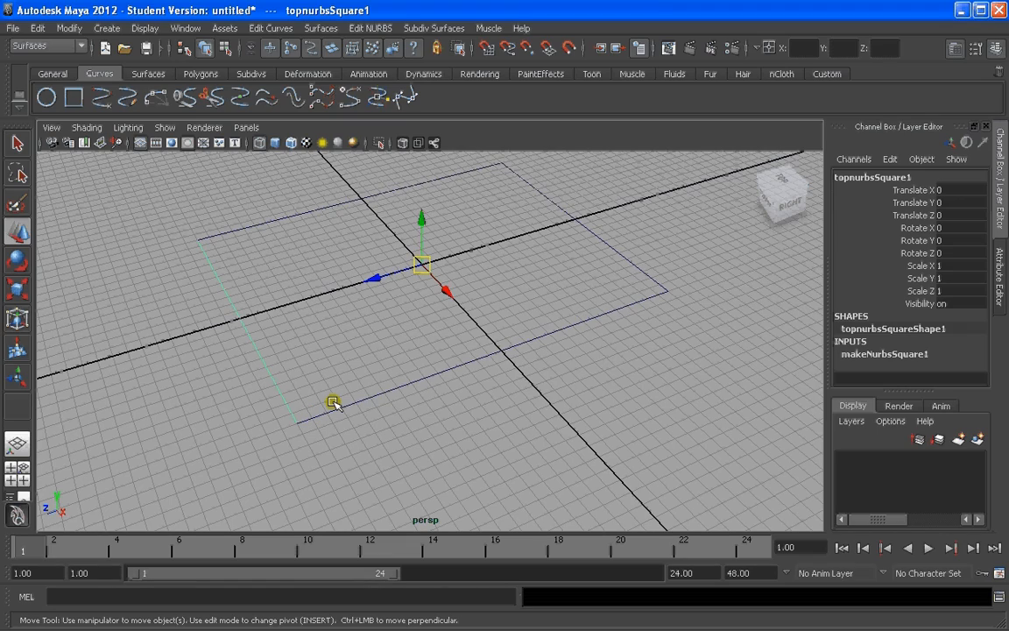
pyautogui.press('Insert')
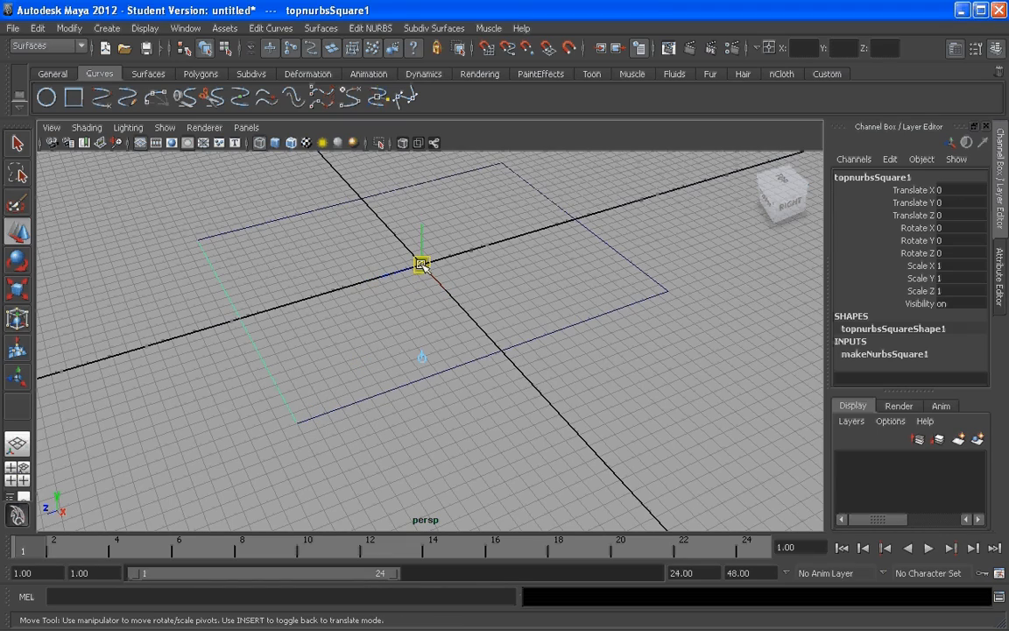
pyautogui.moveTo(428, 268); pyautogui.dragTo(379, 292)
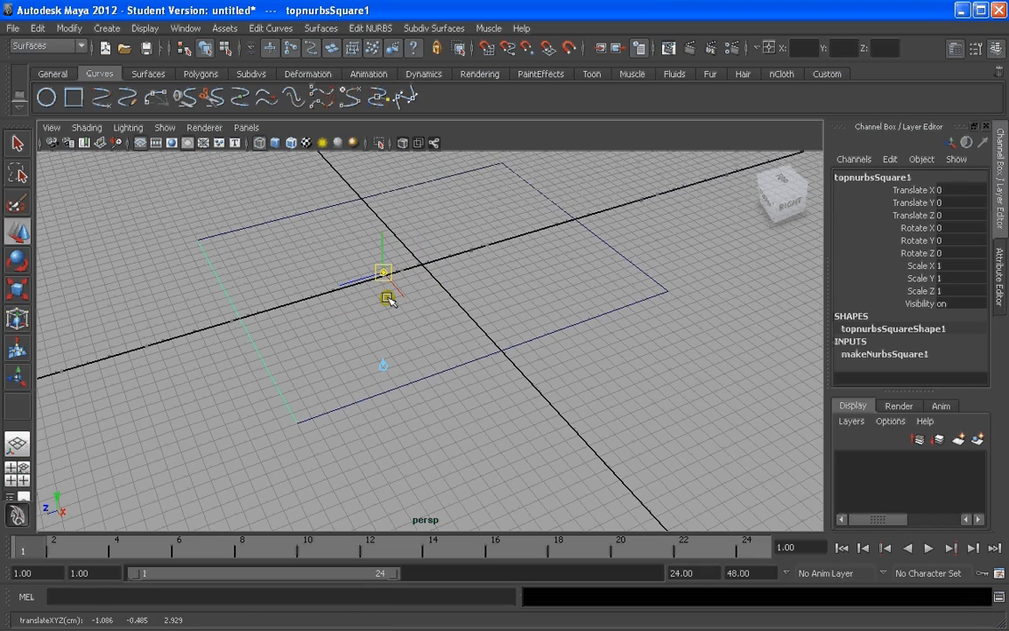
pyautogui.press('c')
pyautogui.moveTo(388, 299); pyautogui.dragTo(295, 424)
pyautogui.press('Insert')
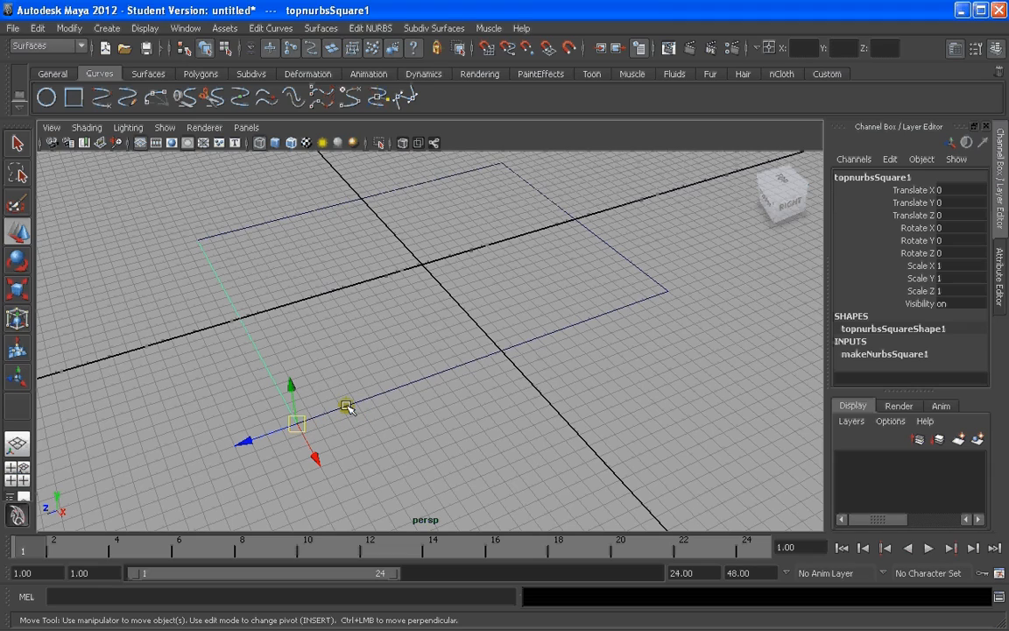
# Step: Duplicate the topnurbsSquare1 curve and move the copy to Translate Z -3, snapped to the adjoining rebuilt curve's first edit point
pyautogui.hotkey('ctrl', 'd')
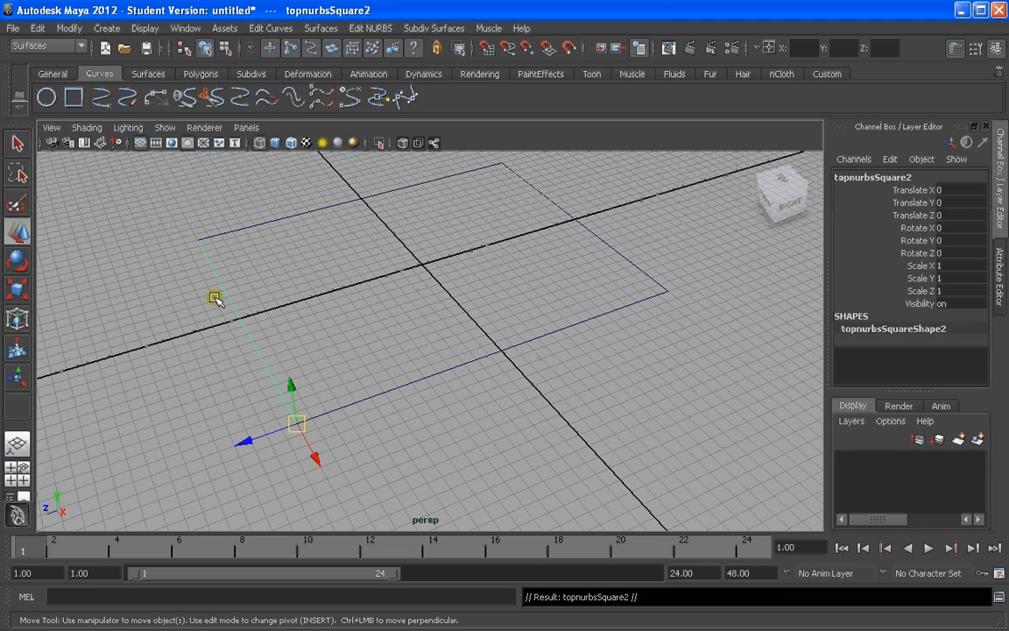
pyautogui.moveTo(363, 372); pyautogui.dragTo(451, 382, button='right')
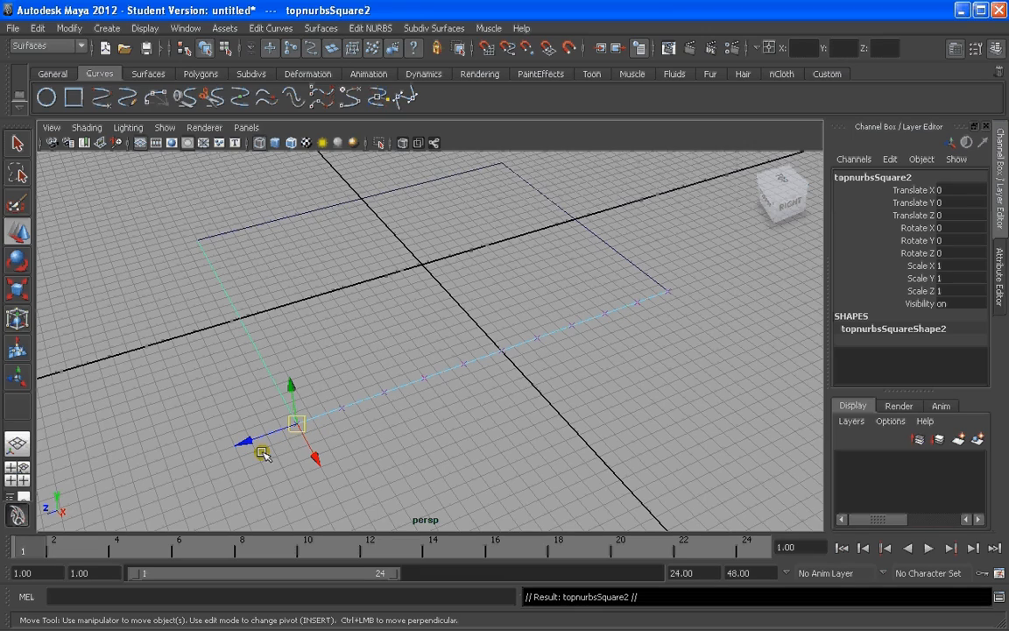
pyautogui.moveTo(243, 442); pyautogui.dragTo(341, 409)
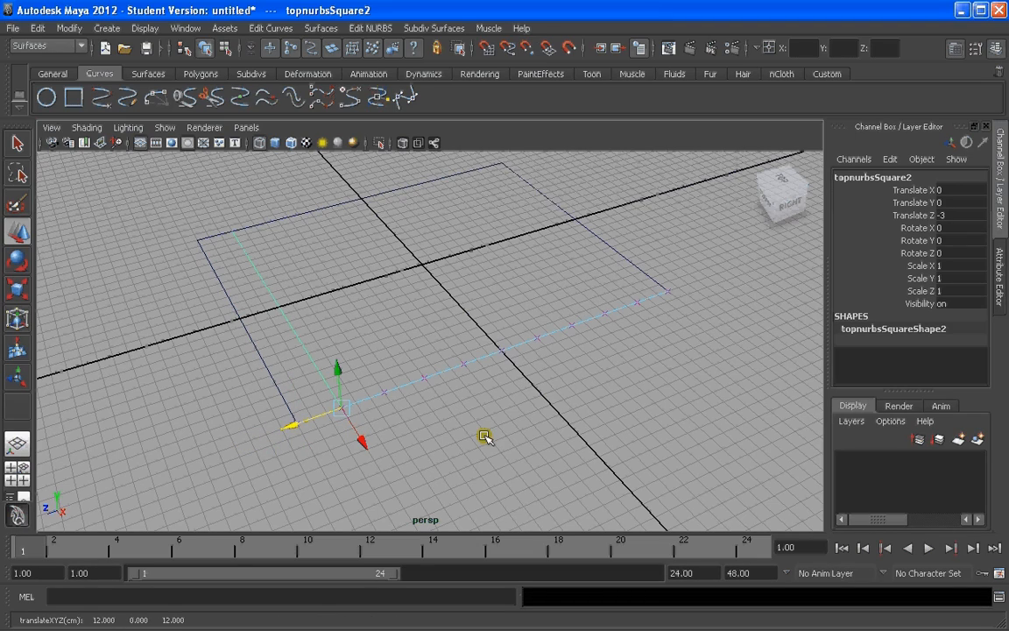
# Step: Create eight more copies of the moved curve with Duplicate with Transform, spaced -3 units apart in Z across the square
pyautogui.hotkey('shift', 'd')
pyautogui.hotkey('shift', 'd')
pyautogui.hotkey('shift', 'd')
pyautogui.hotkey('shift', 'd')
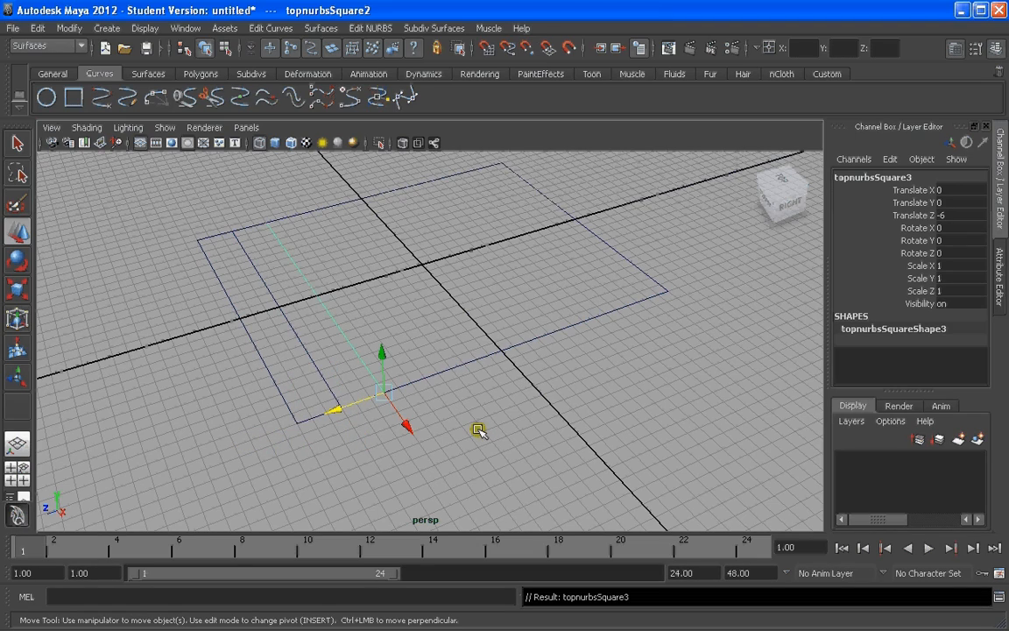
pyautogui.hotkey('shift', 'd')
pyautogui.hotkey('shift', 'd')
pyautogui.hotkey('shift', 'd')
pyautogui.hotkey('shift', 'd')
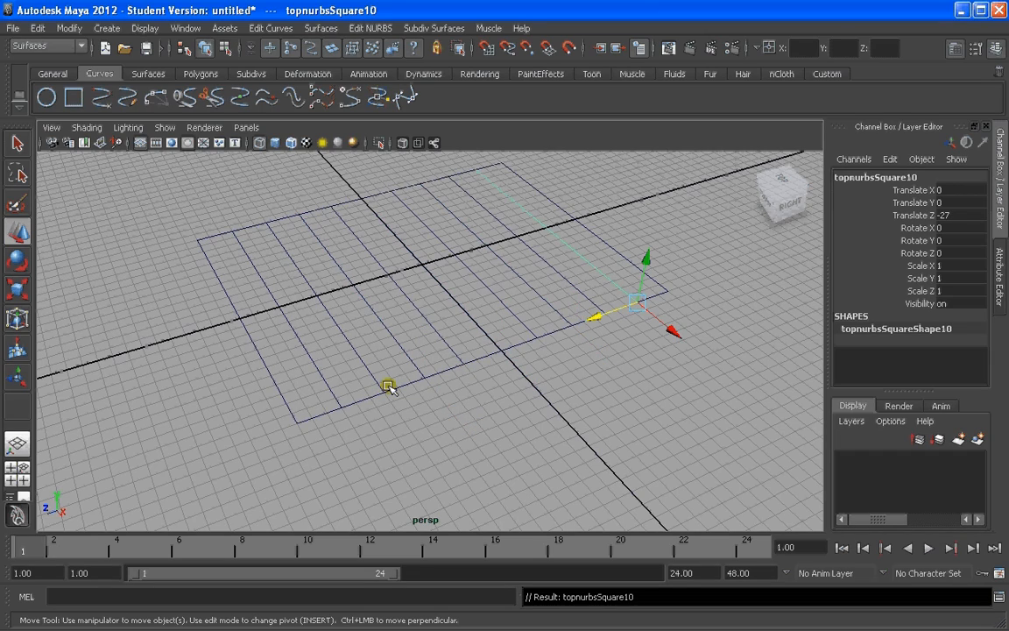
# Step: Rebuild the original topnurbsSquare1 side curve with 8 uniform spans, keeping degree 3 Cubic
pyautogui.keyDown('alt'); pyautogui.moveTo(468, 338); pyautogui.dragTo(459, 334, button='middle'); pyautogui.keyUp('alt')
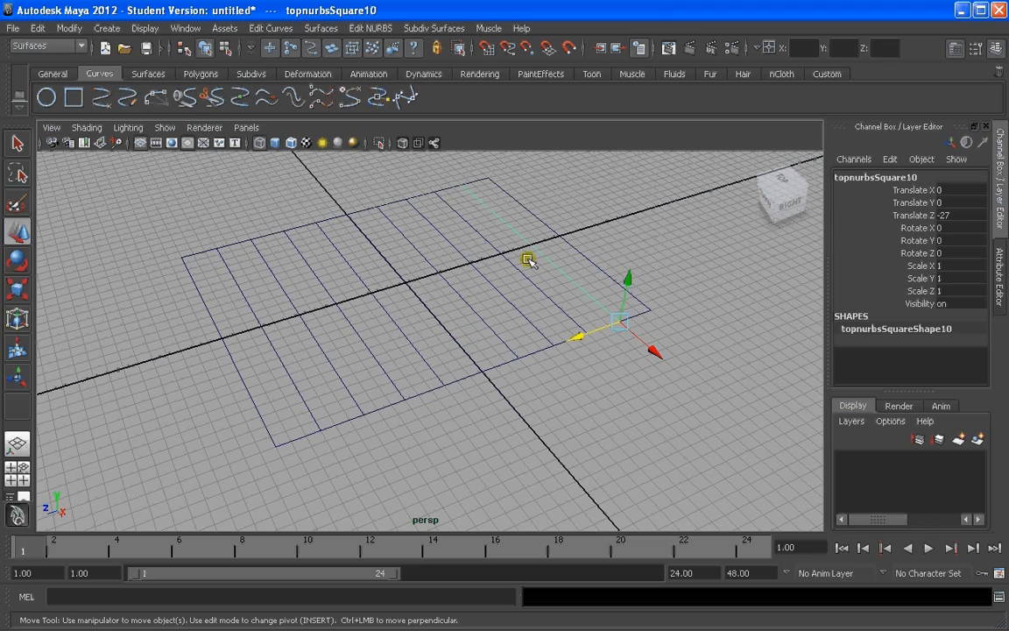
pyautogui.scroll(3, 271, 374)
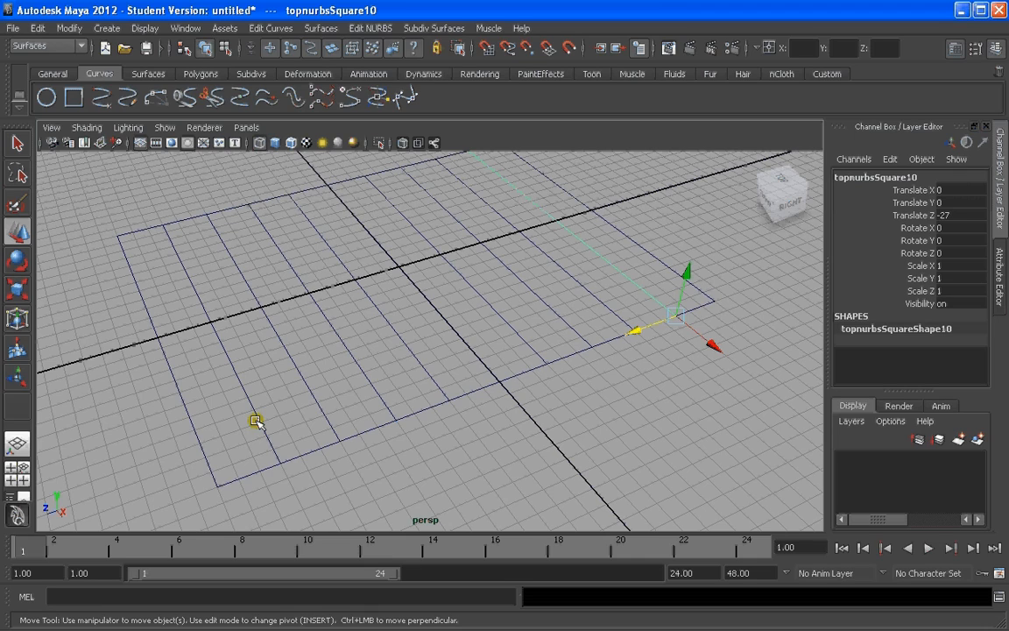
pyautogui.scroll(-4, 256, 421)
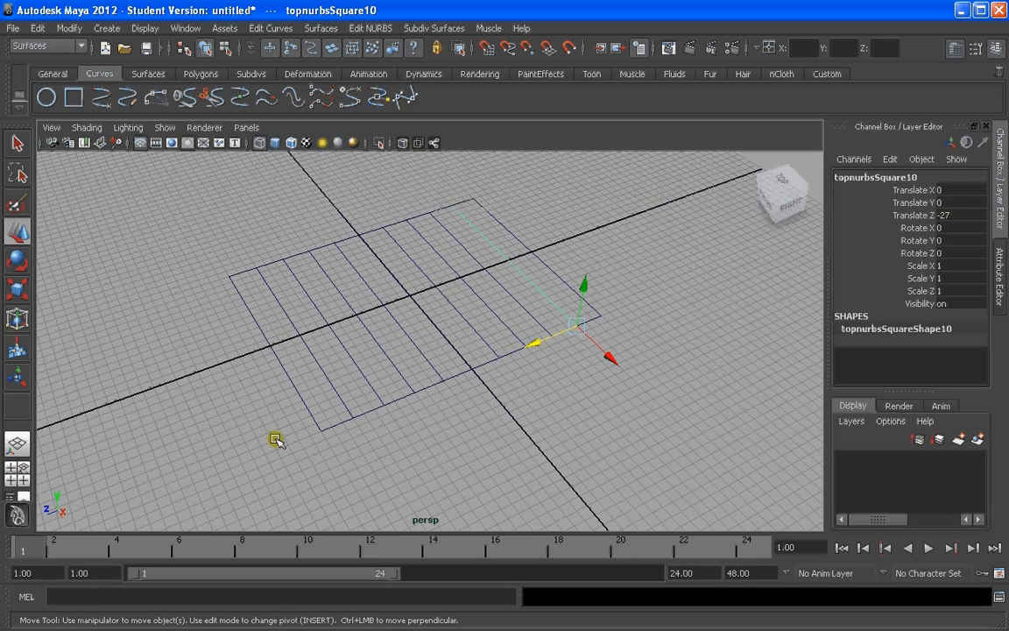
pyautogui.scroll(3, 368, 394)
pyautogui.click(251, 402)
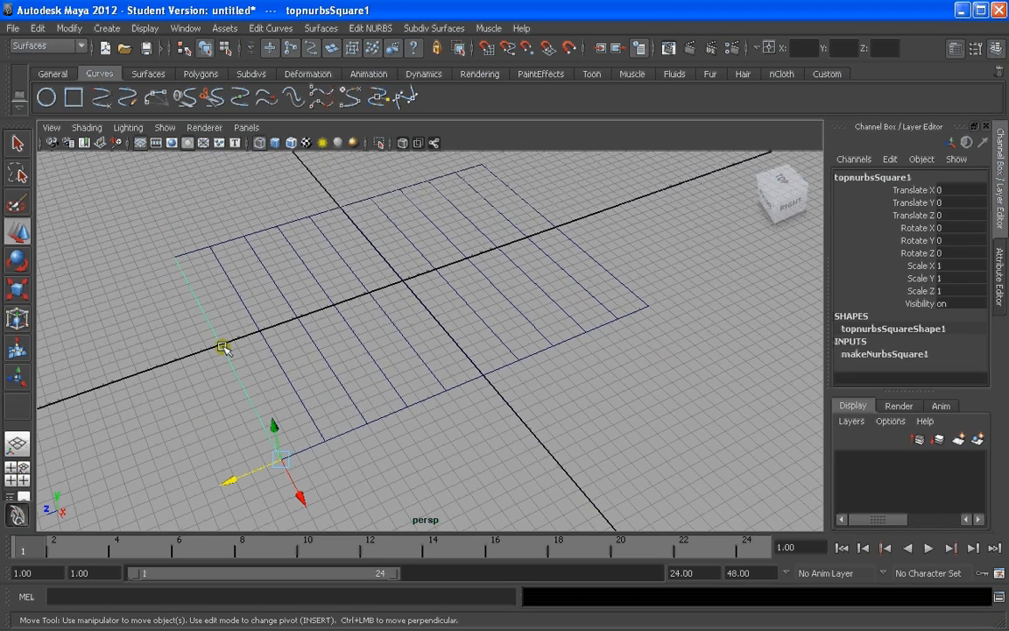
pyautogui.click(270, 28)
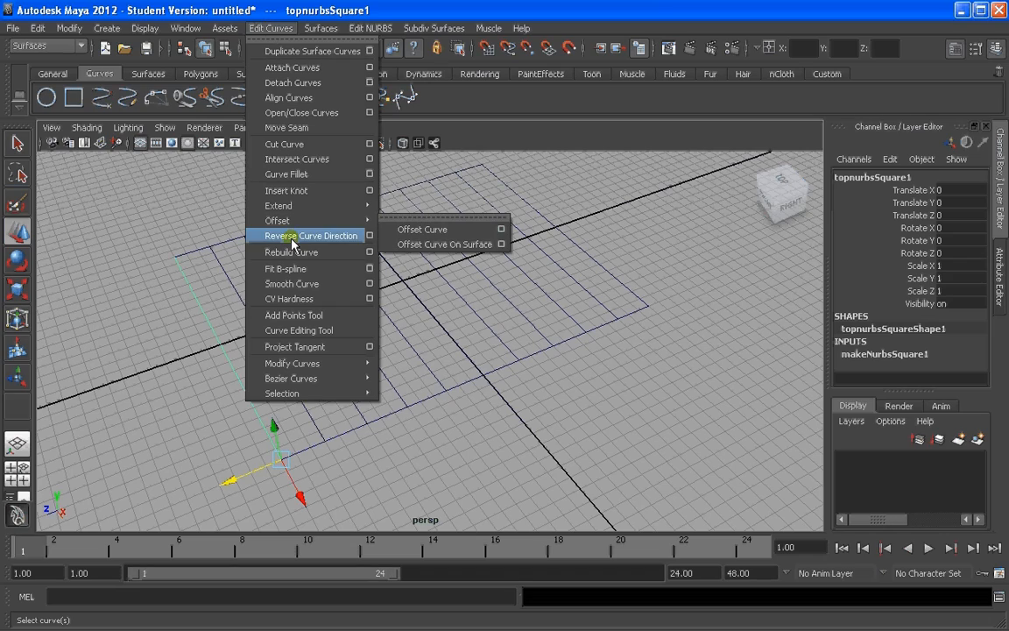
pyautogui.click(370, 251)
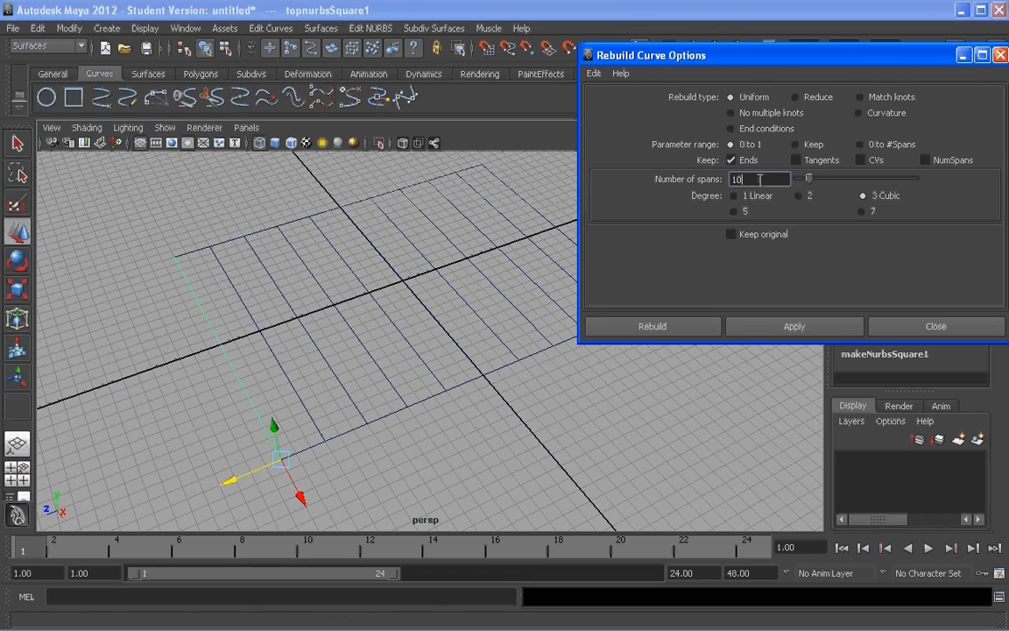
pyautogui.write('8')
pyautogui.click(643, 325)
# Step: Move the pivot of the rightnurbsSquare1 curve to the corner it shares with topnurbsSquare1, using curve snapping
pyautogui.keyDown('alt'); pyautogui.moveTo(448, 325); pyautogui.dragTo(312, 284, button='middle'); pyautogui.keyUp('alt')
pyautogui.click(354, 382)
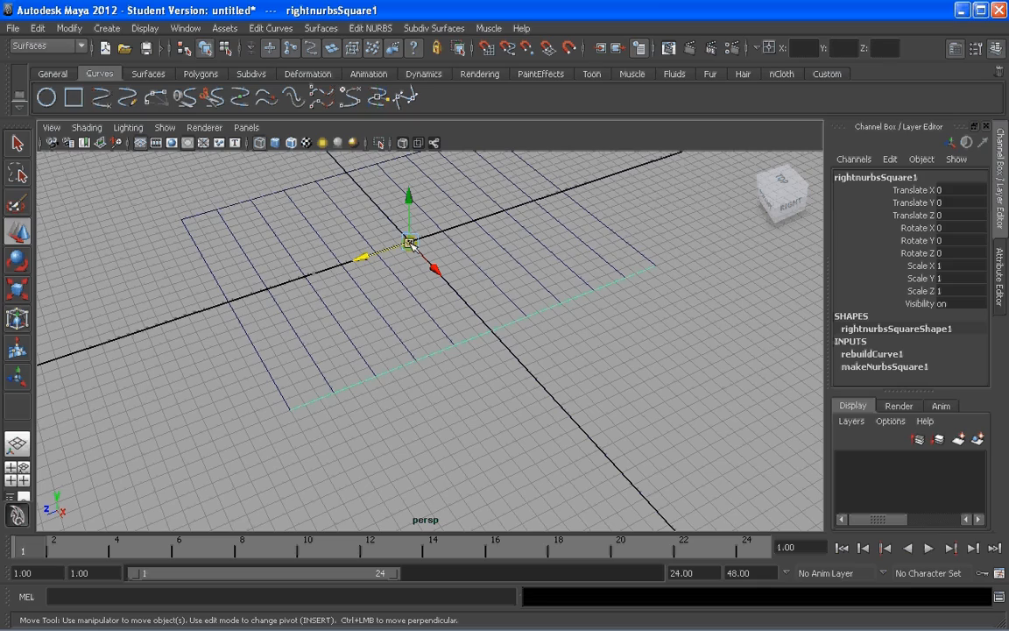
pyautogui.press('Insert')
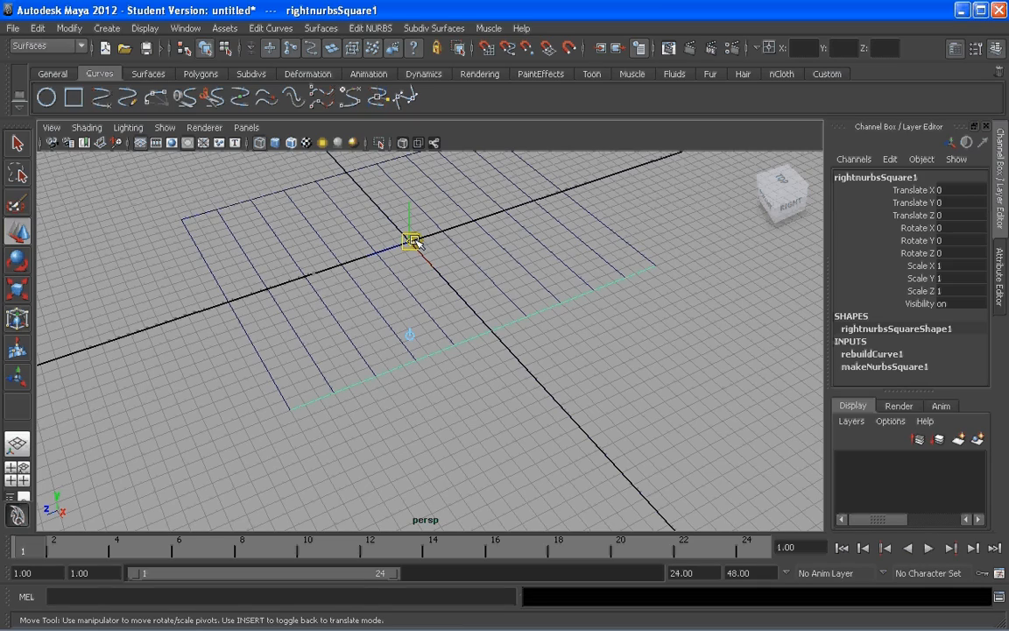
pyautogui.press('c')
pyautogui.moveTo(415, 245); pyautogui.dragTo(272, 430)
pyautogui.press('Insert')
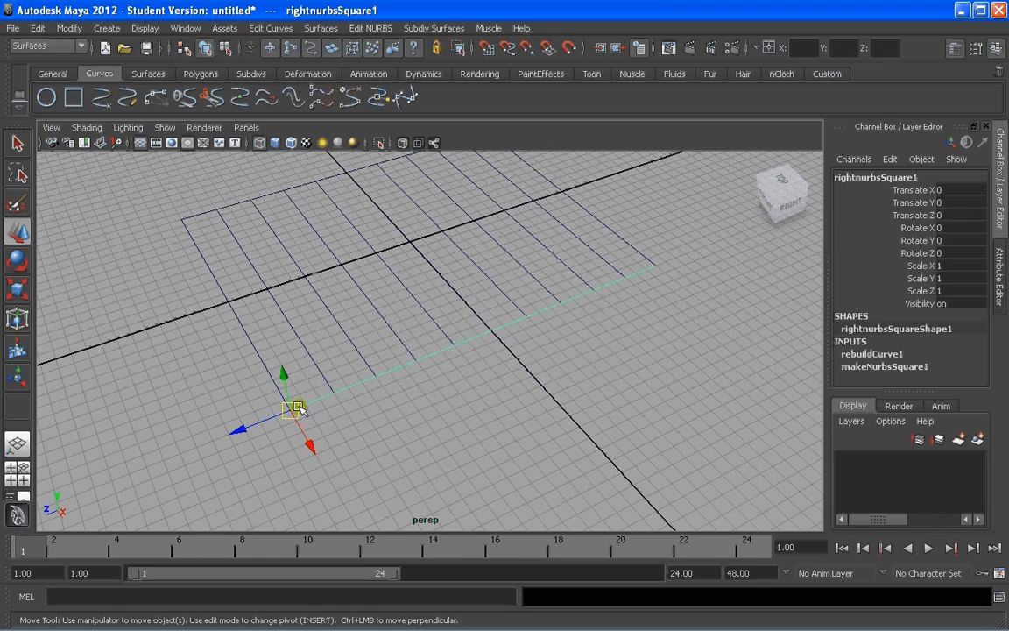
# Step: Duplicate rightnurbsSquare1, move the copy to Translate X -3 by snapping along topnurbsSquare1, and display that curve's edit points to check the alignment
pyautogui.hotkey('ctrl', 'd')
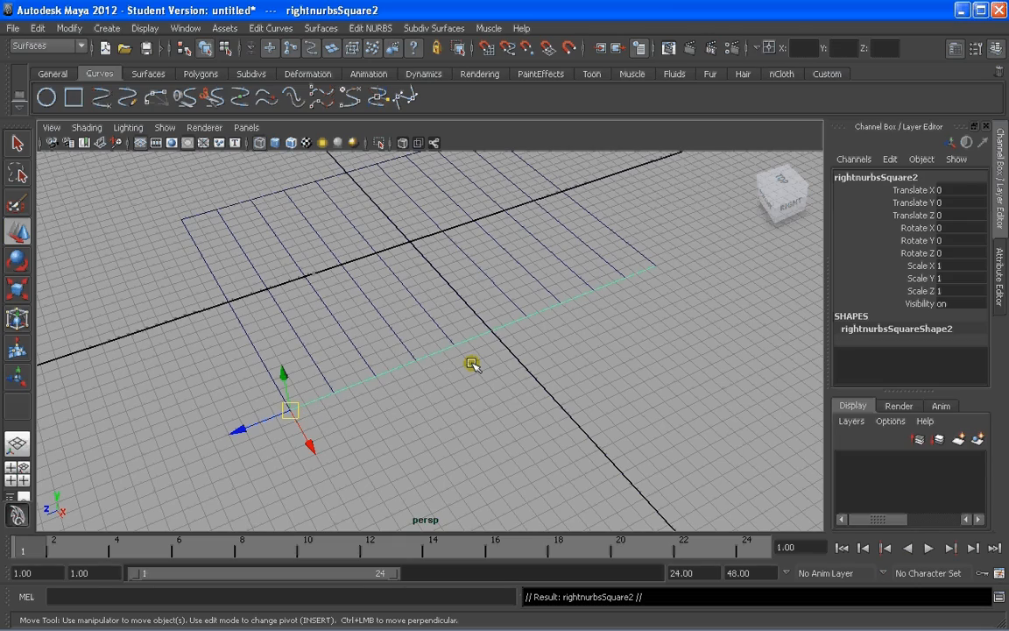
pyautogui.moveTo(243, 338); pyautogui.dragTo(191, 338, button='right')
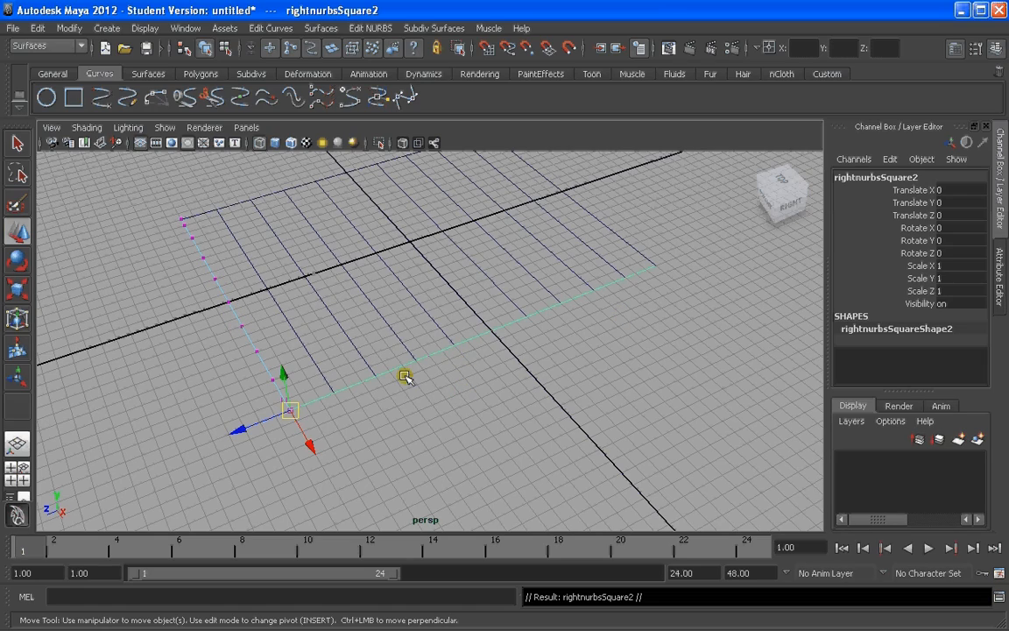
pyautogui.click(302, 436)
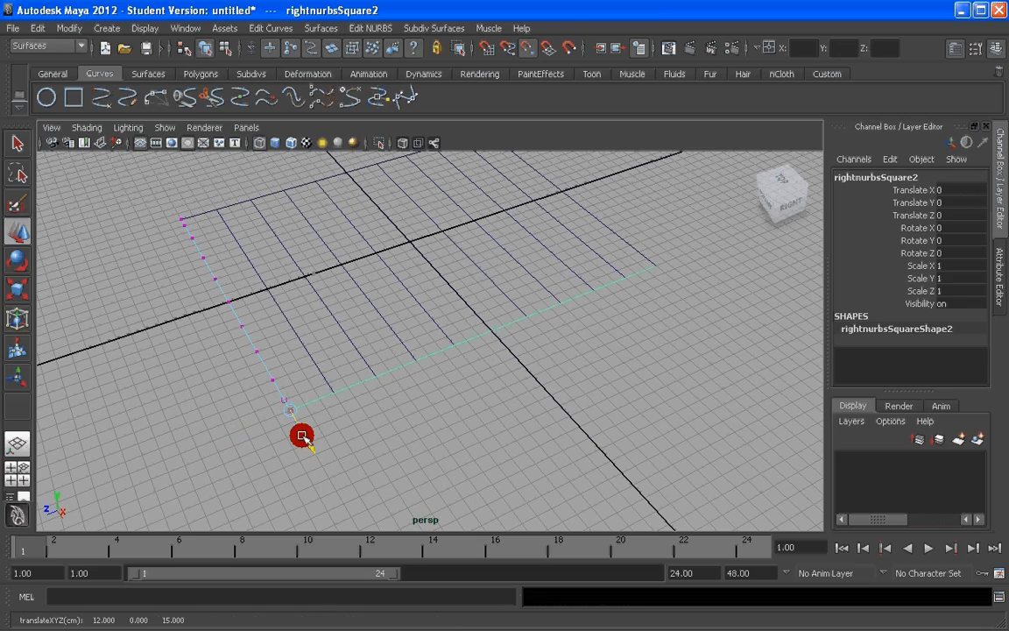
pyautogui.moveTo(302, 436); pyautogui.dragTo(263, 361)
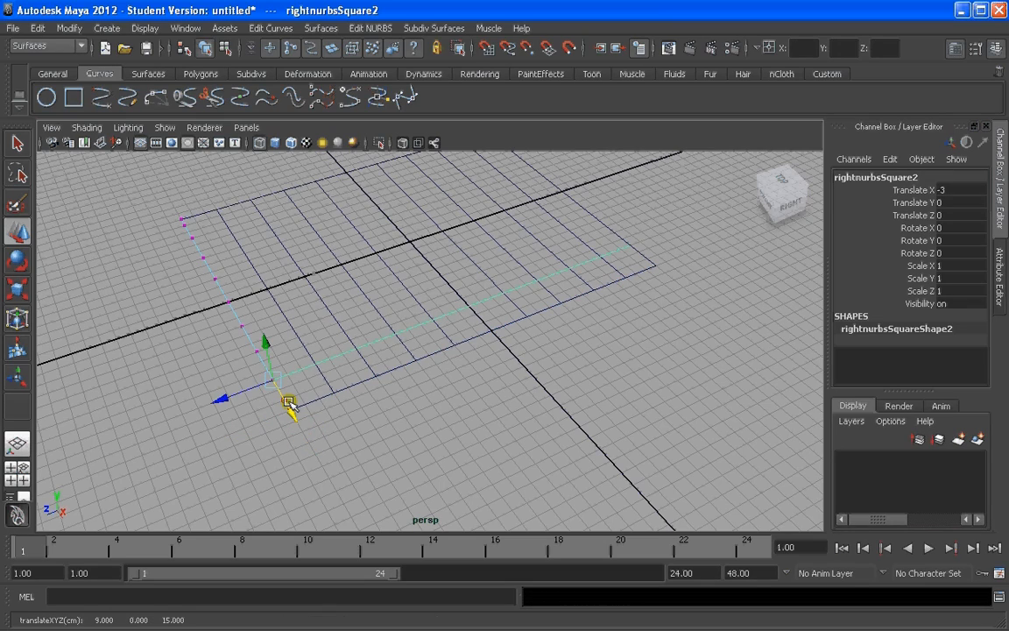
pyautogui.moveTo(251, 343); pyautogui.dragTo(254, 382, button='right')
pyautogui.scroll(3, 274, 406)
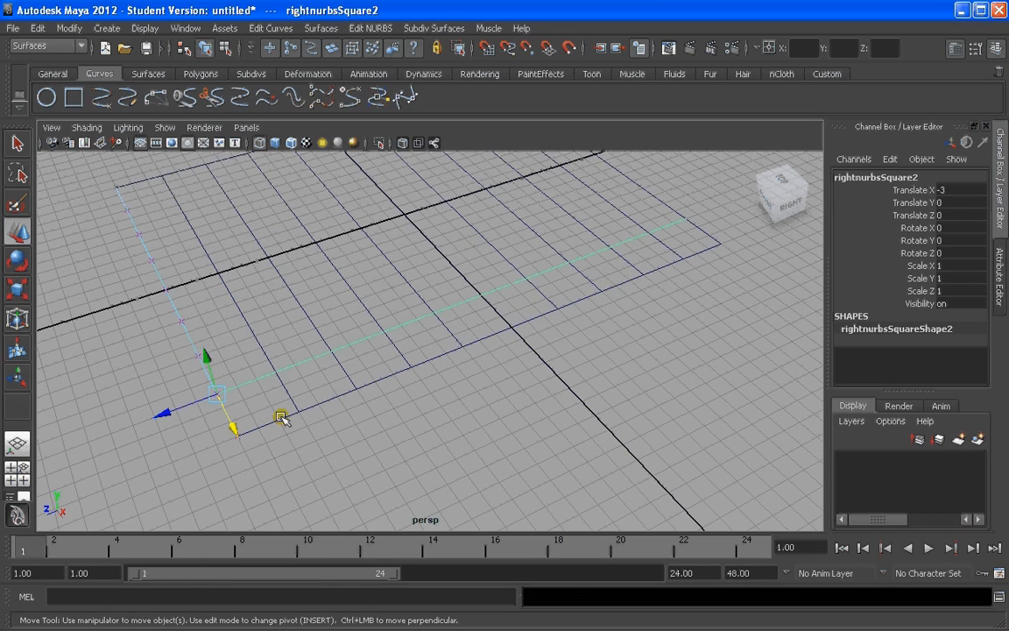
pyautogui.scroll(1, 265, 405)
pyautogui.keyDown('alt'); pyautogui.moveTo(267, 404); pyautogui.dragTo(383, 388); pyautogui.keyUp('alt')
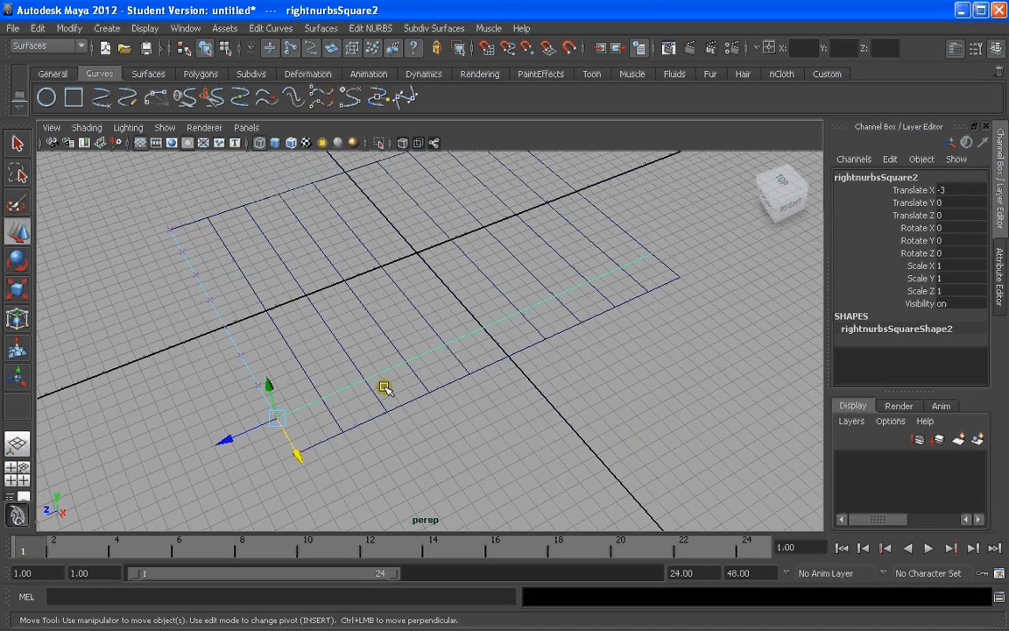
# Step: Create six more copies of the moved rightnurbsSquare2 curve with Duplicate with Transform, spaced -3 units apart in X, completing the grid
pyautogui.hotkey('shift', 'd')
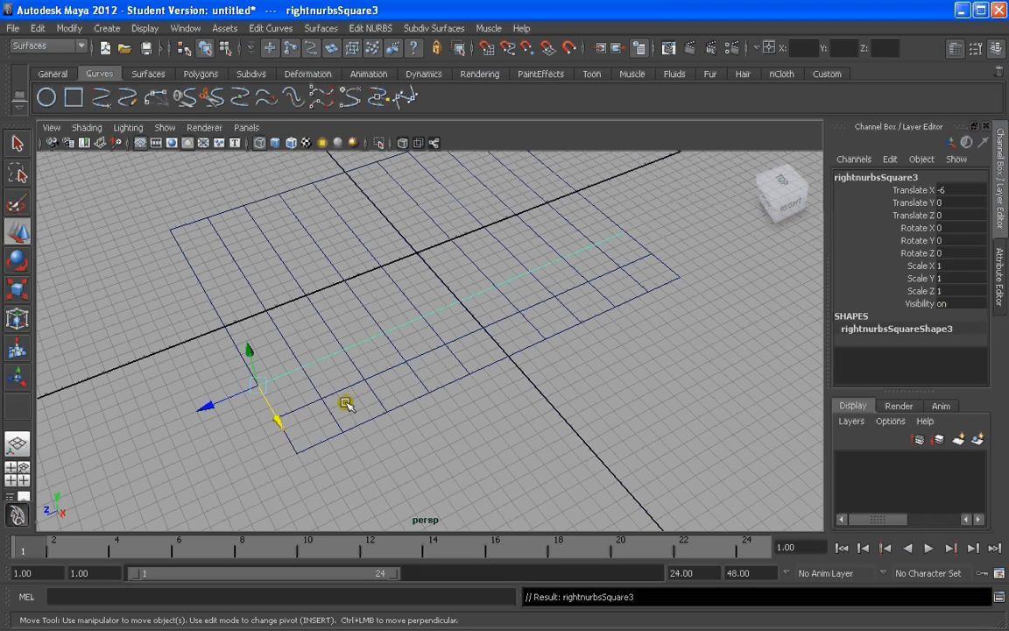
pyautogui.hotkey('shift', 'd')
pyautogui.hotkey('shift', 'd')
pyautogui.hotkey('shift', 'd')
pyautogui.hotkey('shift', 'd')
pyautogui.hotkey('shift', 'd')
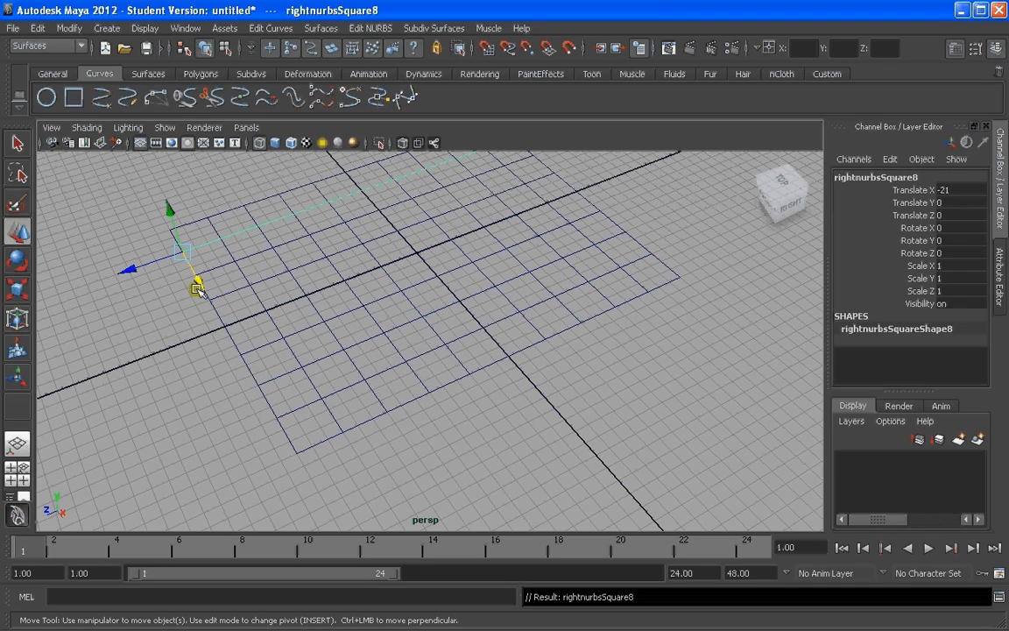
# Step: Select all the curves of the grid and delete their construction history
pyautogui.scroll(-3, 385, 381)
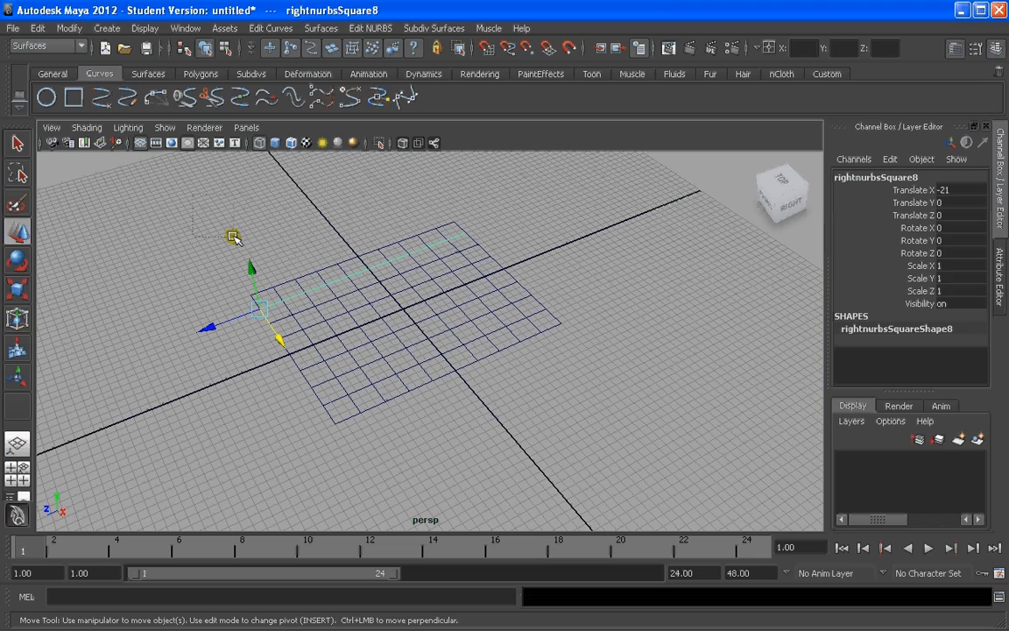
pyautogui.moveTo(616, 469); pyautogui.dragTo(616, 470)
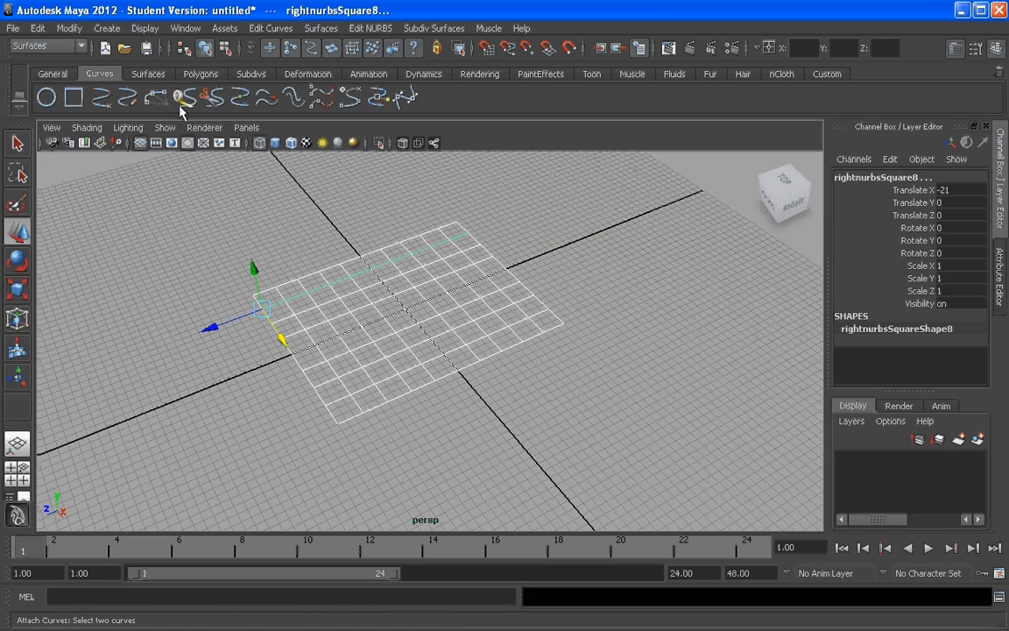
pyautogui.click(48, 30)
pyautogui.moveTo(79, 190)
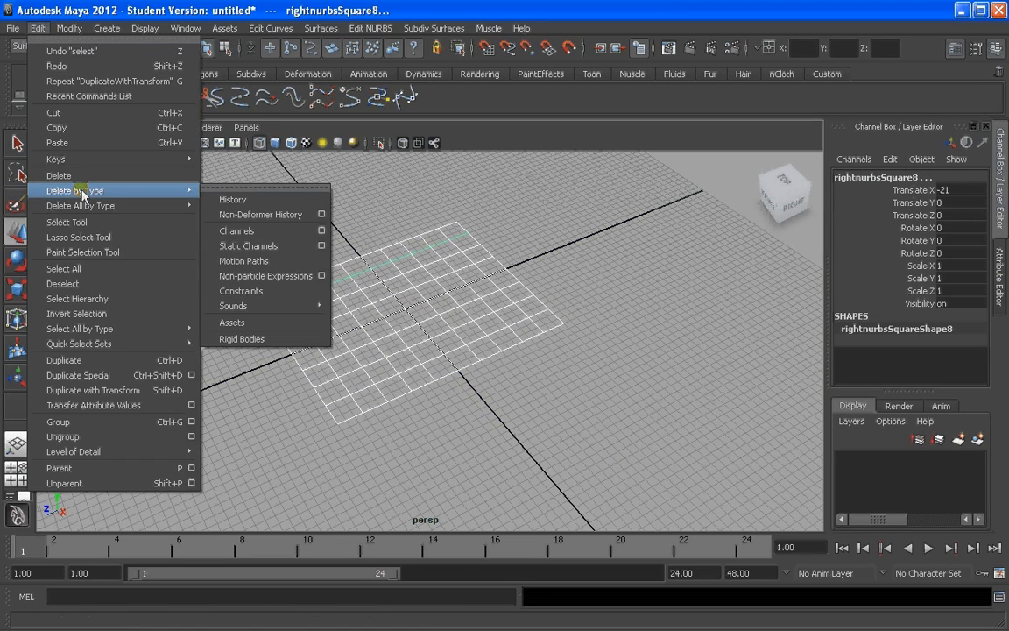
pyautogui.click(253, 201)
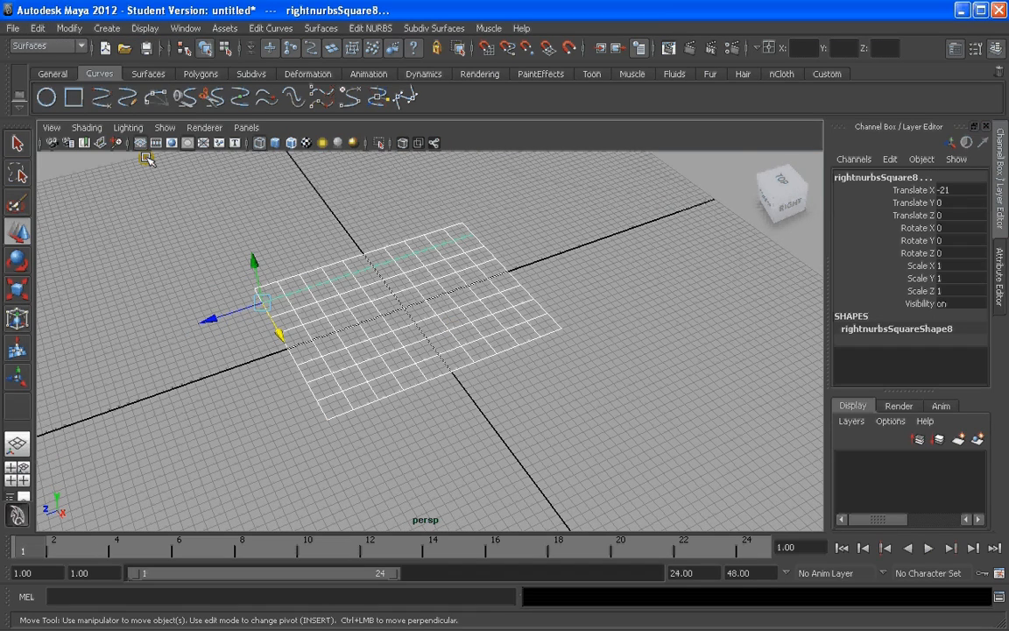
# Step: Center the pivots of all selected curves and move their shared pivot to the world origin with grid snapping
pyautogui.click(68, 28)
pyautogui.click(96, 177)
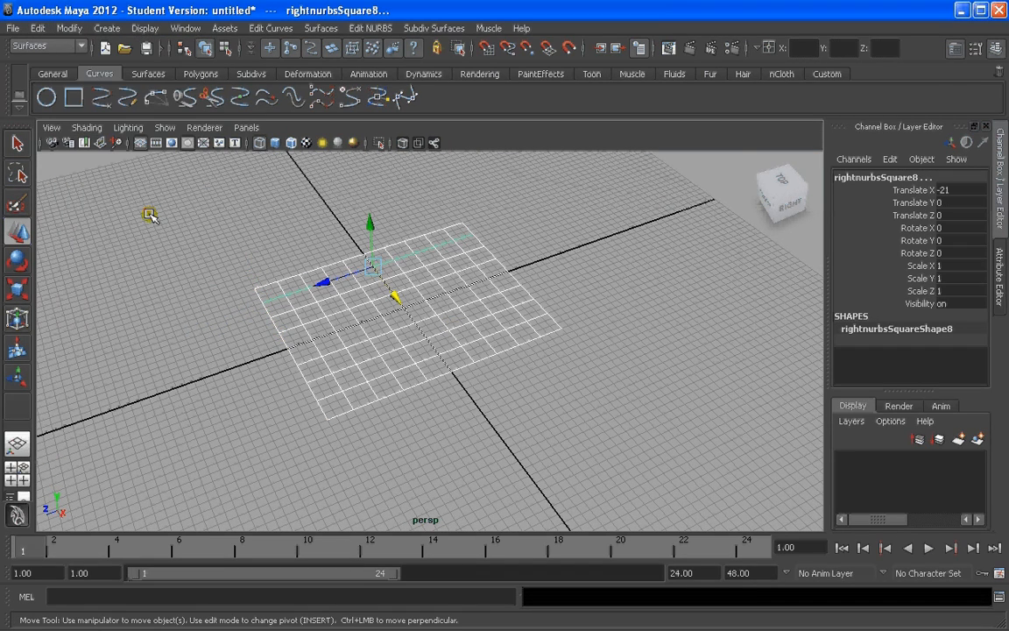
pyautogui.scroll(2, 387, 276)
pyautogui.press('Insert')
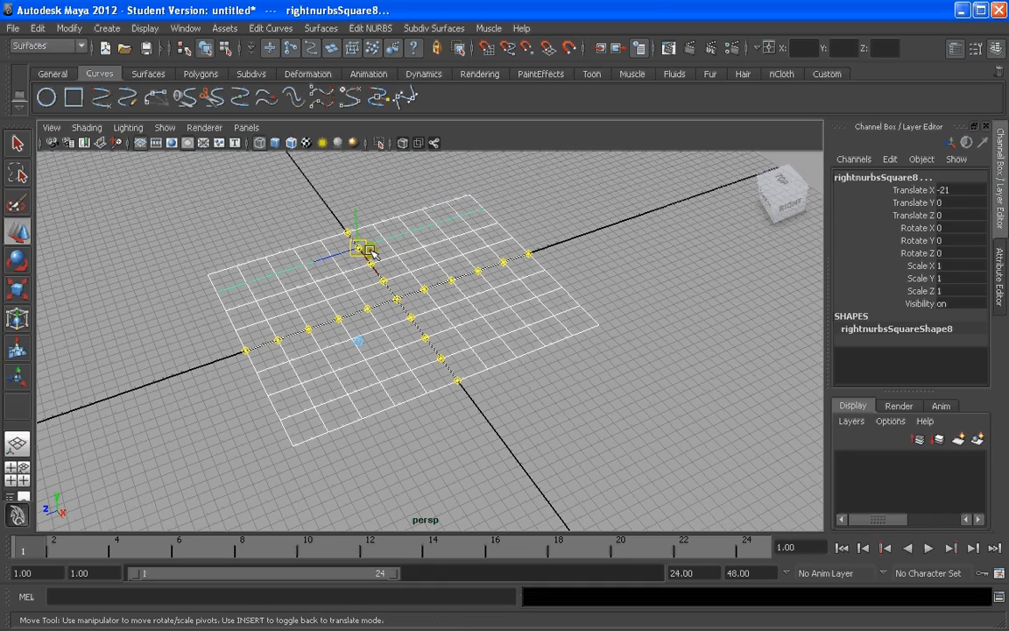
pyautogui.moveTo(371, 252); pyautogui.dragTo(392, 298)
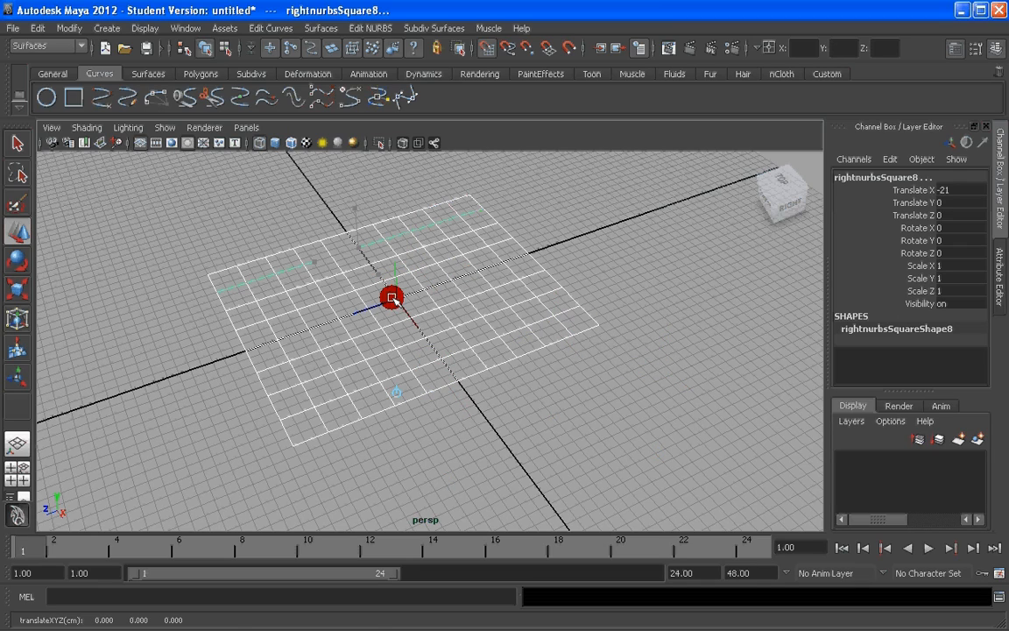
pyautogui.press('Insert')
# Step: Duplicate the whole grid of curves and activate the Rotate tool for the copy
pyautogui.scroll(-2, 418, 352)
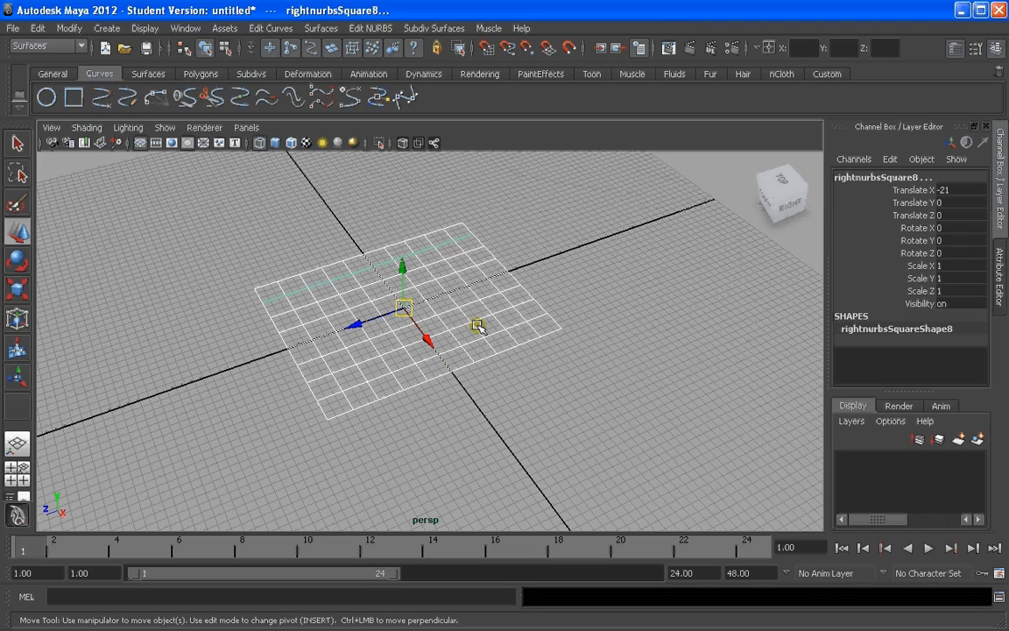
pyautogui.hotkey('ctrl', 'd')
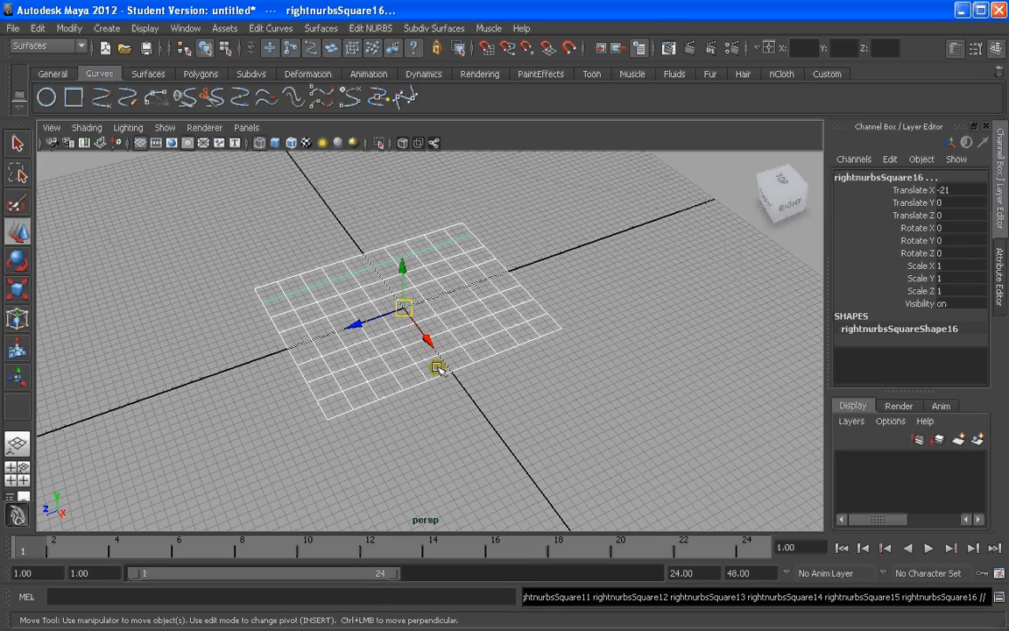
pyautogui.press('e')
pyautogui.scroll(2, 433, 314)
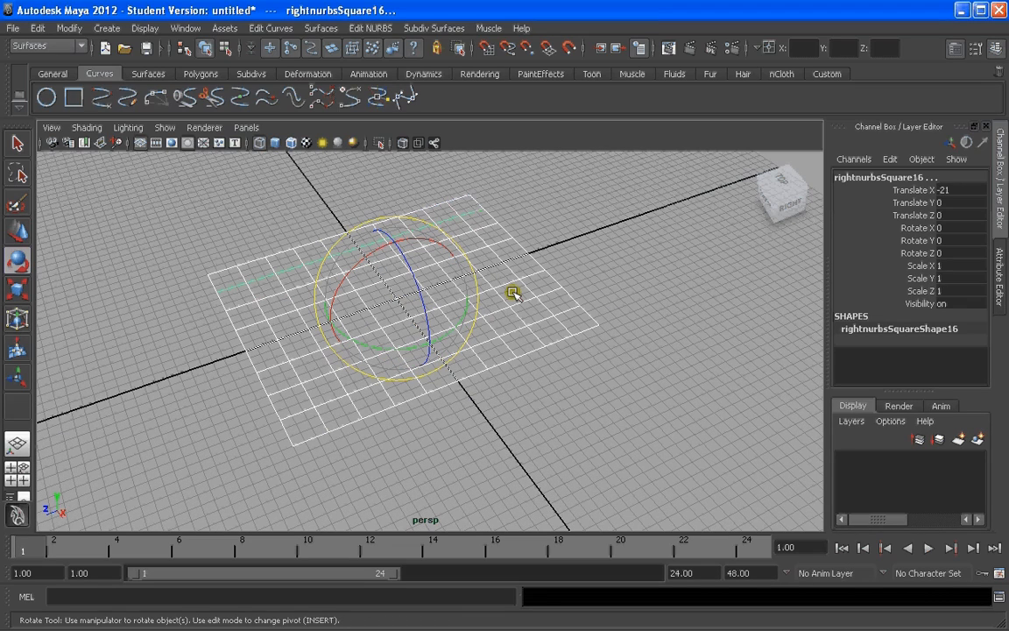
# Step: Try to rotate the duplicated grid by setting Rotate Z to -90, examine it, and undo the rotation
pyautogui.moveTo(417, 287); pyautogui.dragTo(443, 322)
pyautogui.doubleClick(976, 251)
pyautogui.moveTo(976, 252); pyautogui.dragTo(942, 252)
pyautogui.write('90')
pyautogui.press('Return')
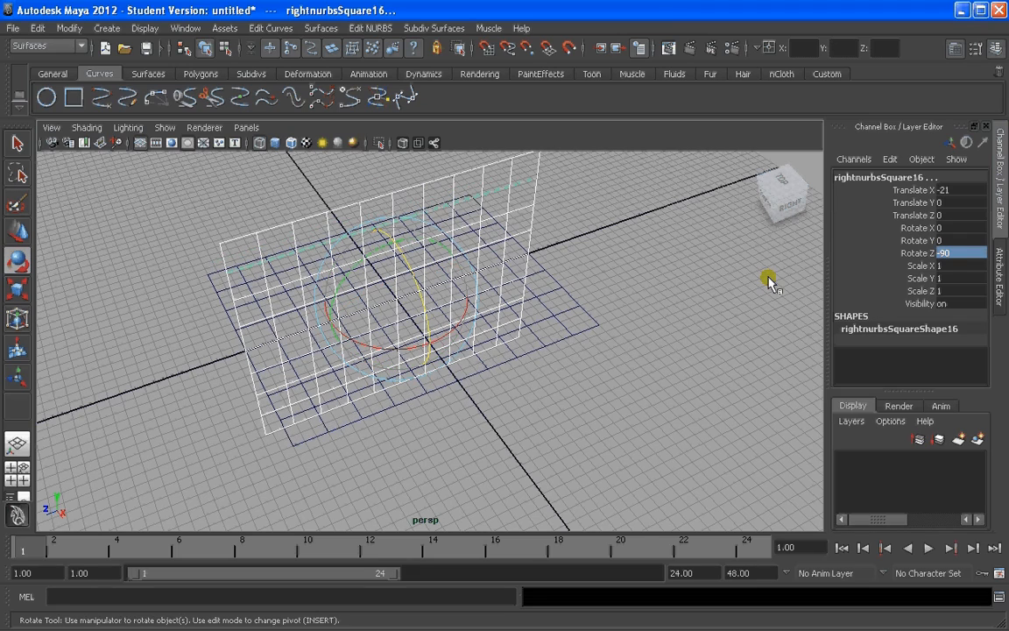
pyautogui.keyDown('alt'); pyautogui.moveTo(446, 333); pyautogui.dragTo(487, 350); pyautogui.keyUp('alt')
pyautogui.hotkey('ctrl', 'z')
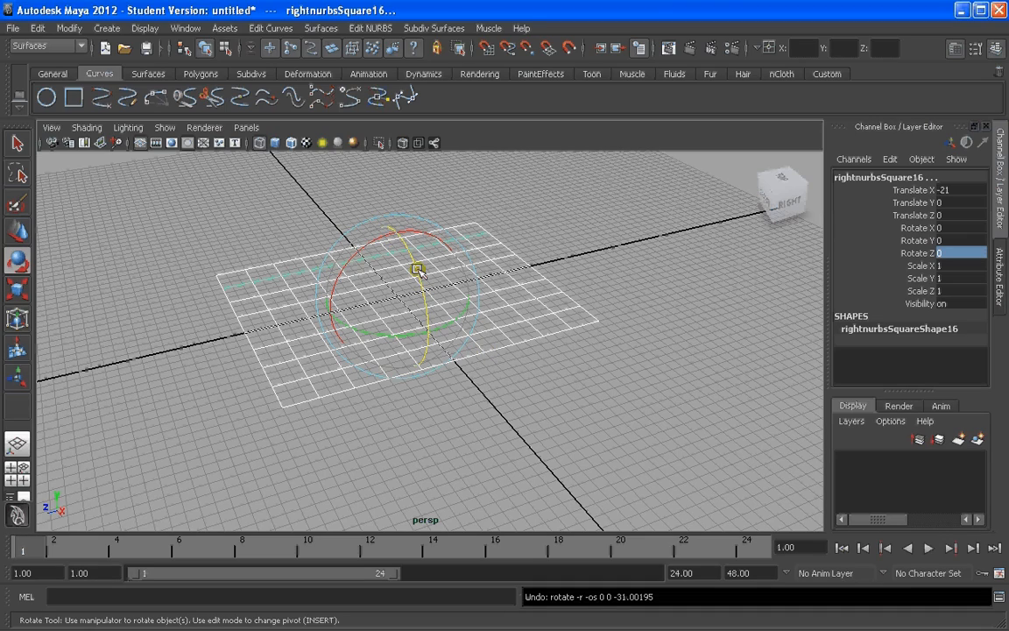
# Step: Rotate the duplicated grid to -90 degrees about the Z axis with the rotate manipulator
pyautogui.moveTo(419, 270); pyautogui.dragTo(423, 367)
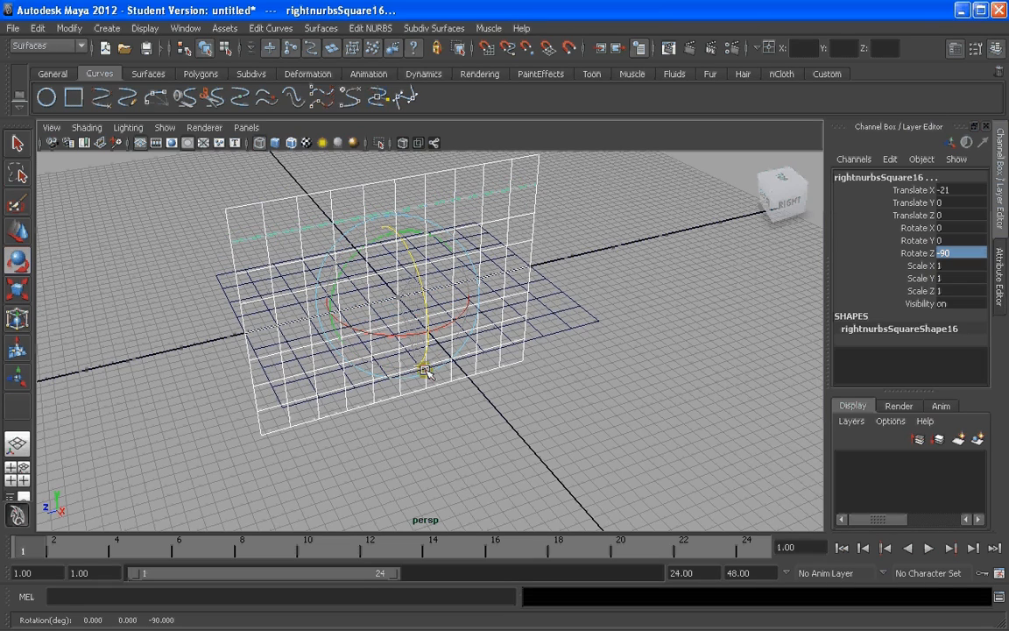
# Step: Raise the upright grid copy to Translate Y 12 with grid snapping and slide it back along X to about -57.7
pyautogui.keyDown('alt'); pyautogui.moveTo(642, 320); pyautogui.dragTo(523, 321); pyautogui.keyUp('alt')
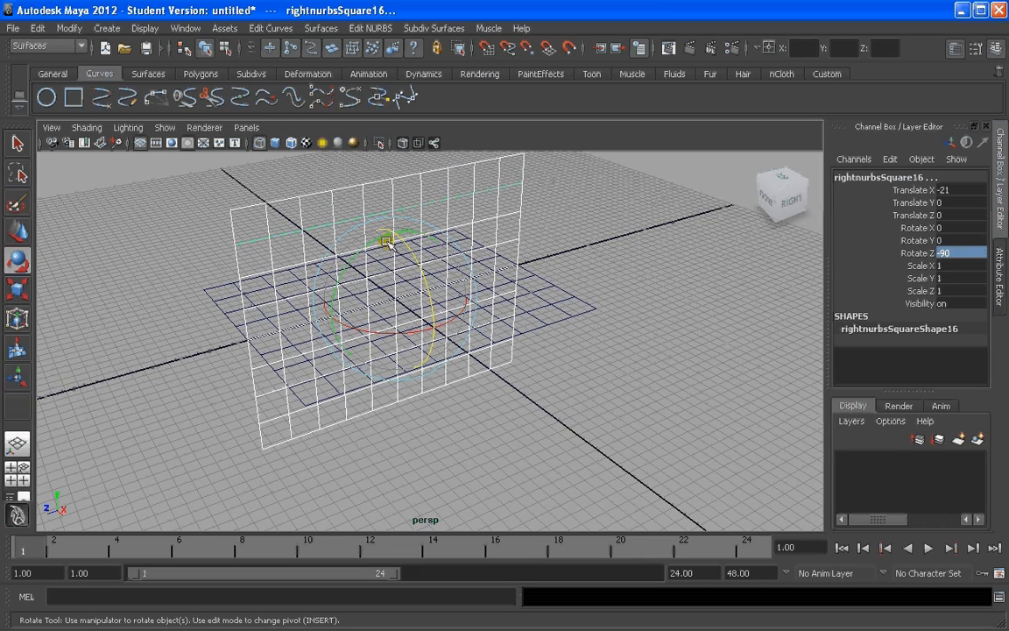
pyautogui.press('w')
pyautogui.keyDown('alt'); pyautogui.moveTo(393, 253); pyautogui.dragTo(400, 265); pyautogui.keyUp('alt')
pyautogui.press('x')
pyautogui.moveTo(400, 265); pyautogui.dragTo(420, 322)
pyautogui.scroll(-3, 421, 322)
pyautogui.moveTo(445, 364); pyautogui.dragTo(291, 239)
pyautogui.scroll(3, 430, 358)
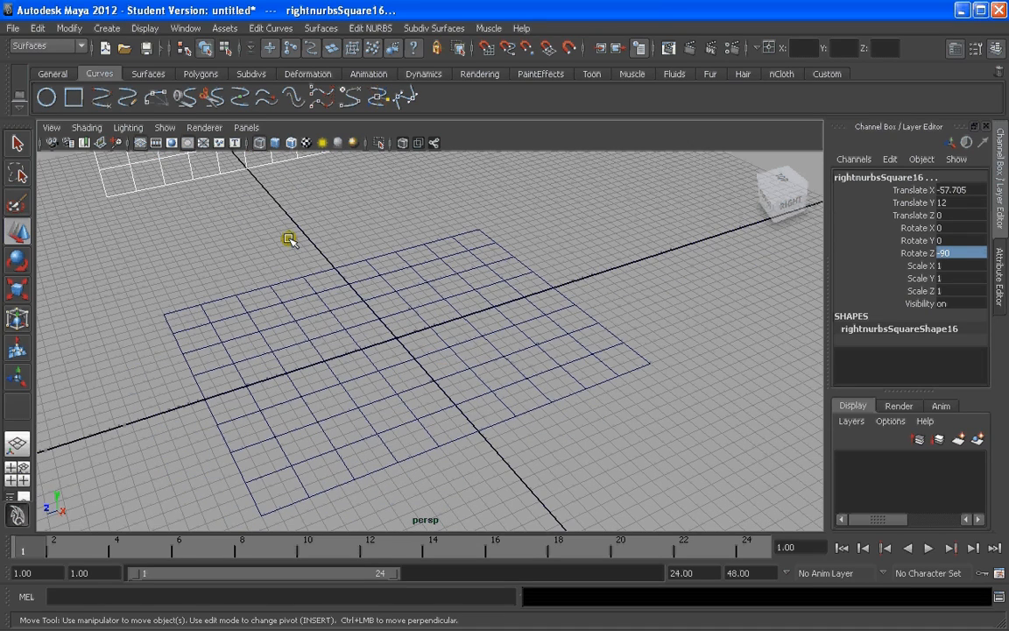
pyautogui.click(290, 240)
# Step: Create a NURBS plane at the world origin and display the scene shaded
pyautogui.click(149, 73)
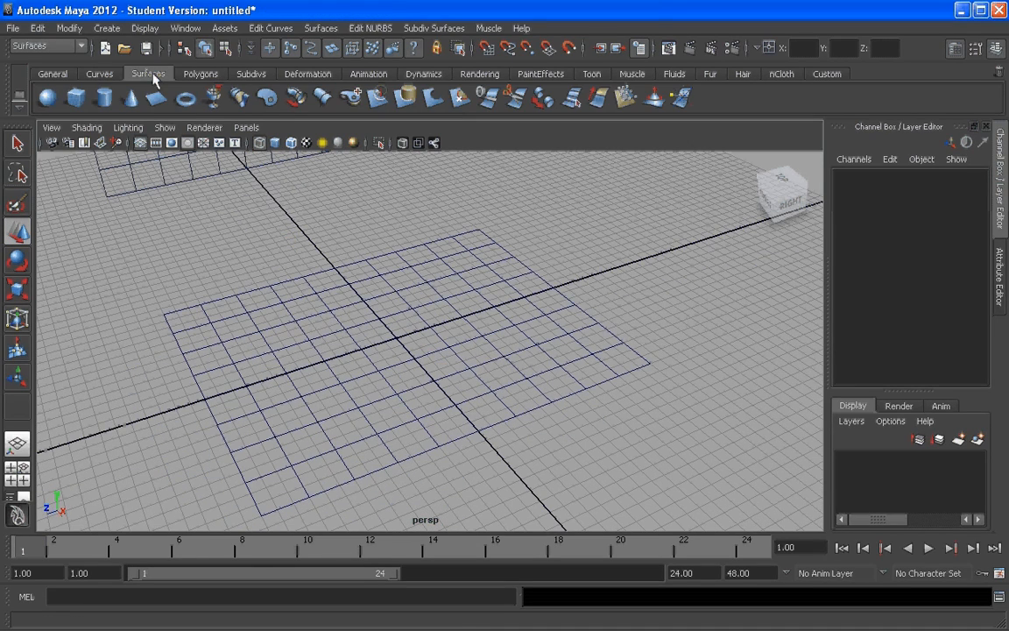
pyautogui.click(158, 98)
pyautogui.keyDown('alt'); pyautogui.moveTo(417, 360); pyautogui.dragTo(351, 286); pyautogui.keyUp('alt')
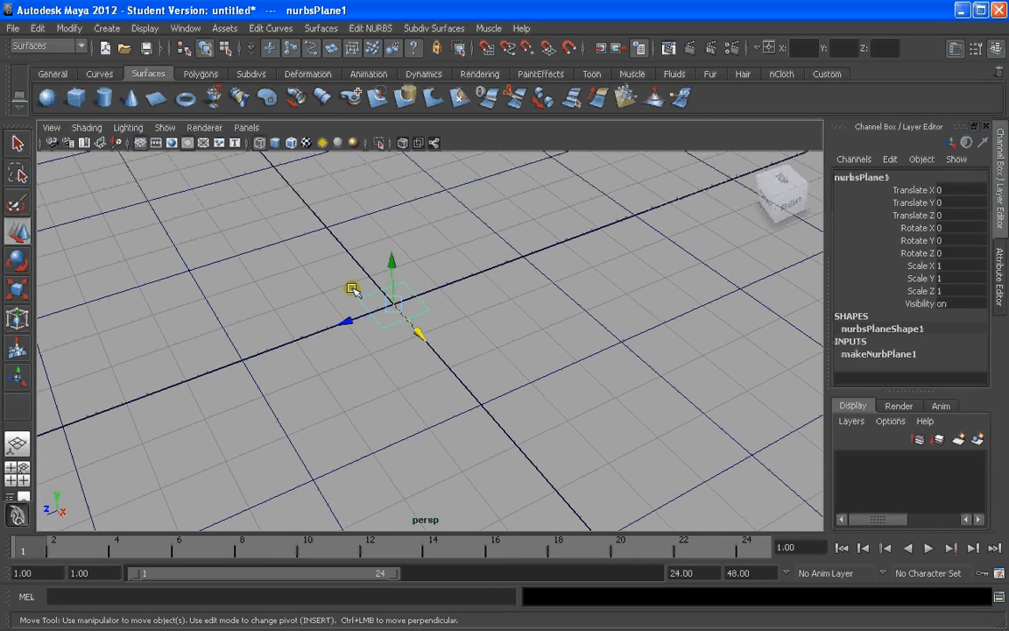
pyautogui.press('5')
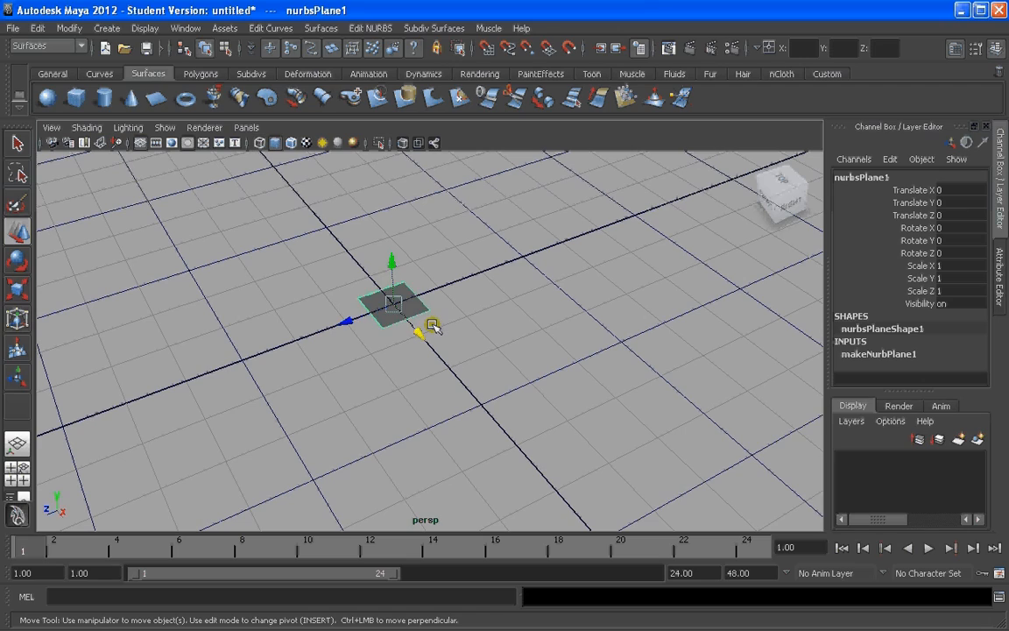
pyautogui.scroll(2, 412, 306)
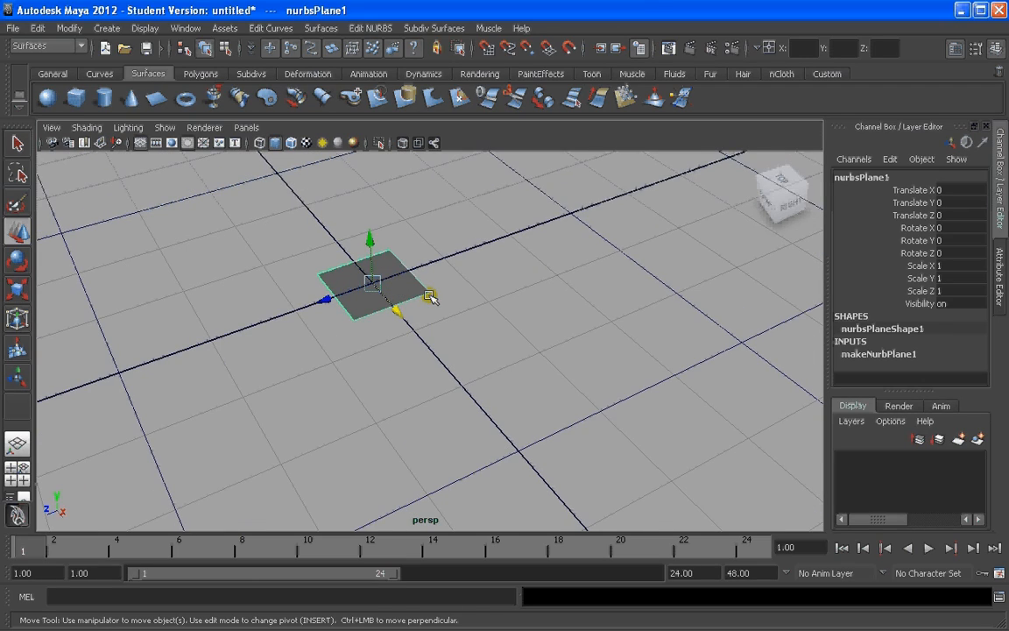
pyautogui.scroll(-3, 429, 298)
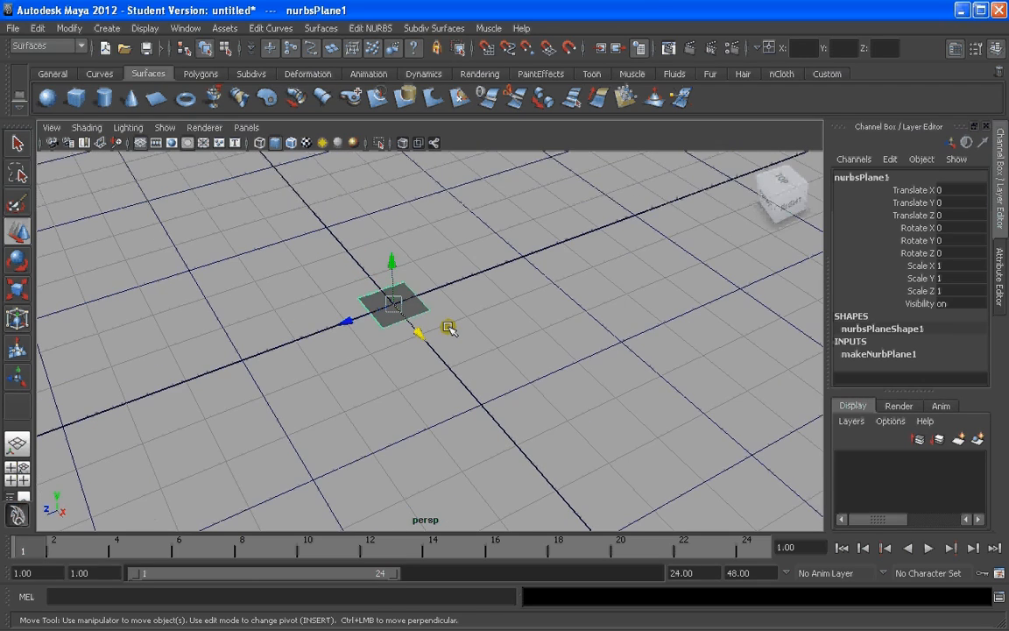
# Step: Set the NURBS plane's width to 24
pyautogui.click(874, 354)
pyautogui.scroll(-2, 951, 254)
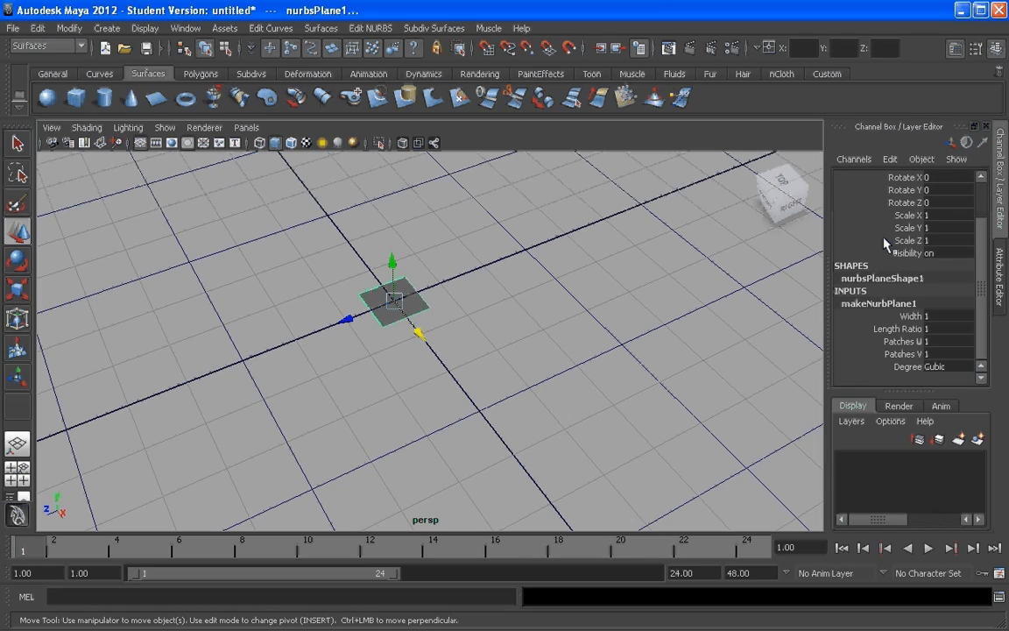
pyautogui.click(933, 315)
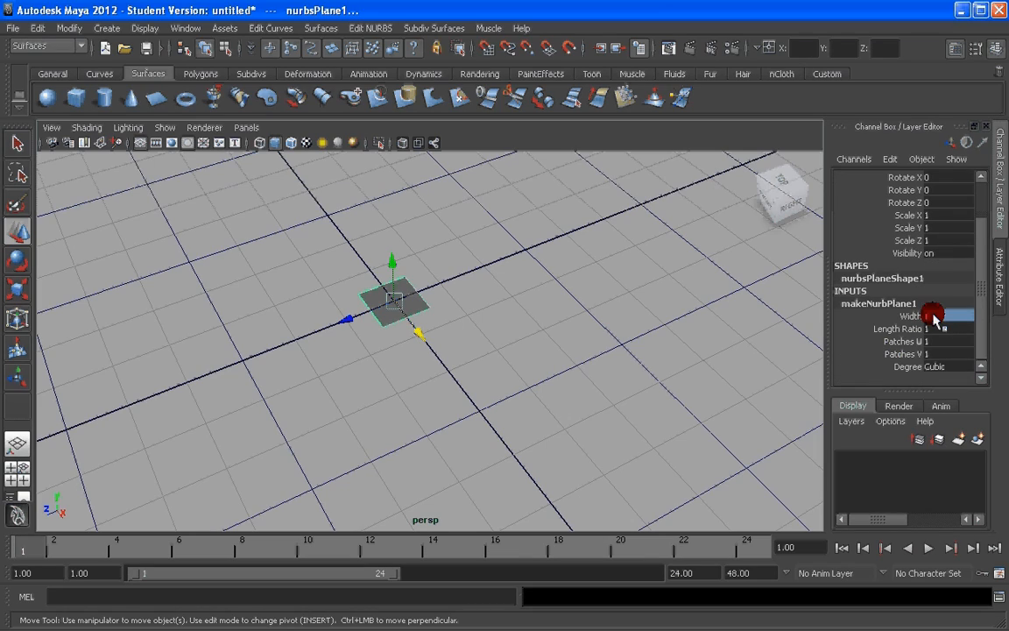
pyautogui.write('2')
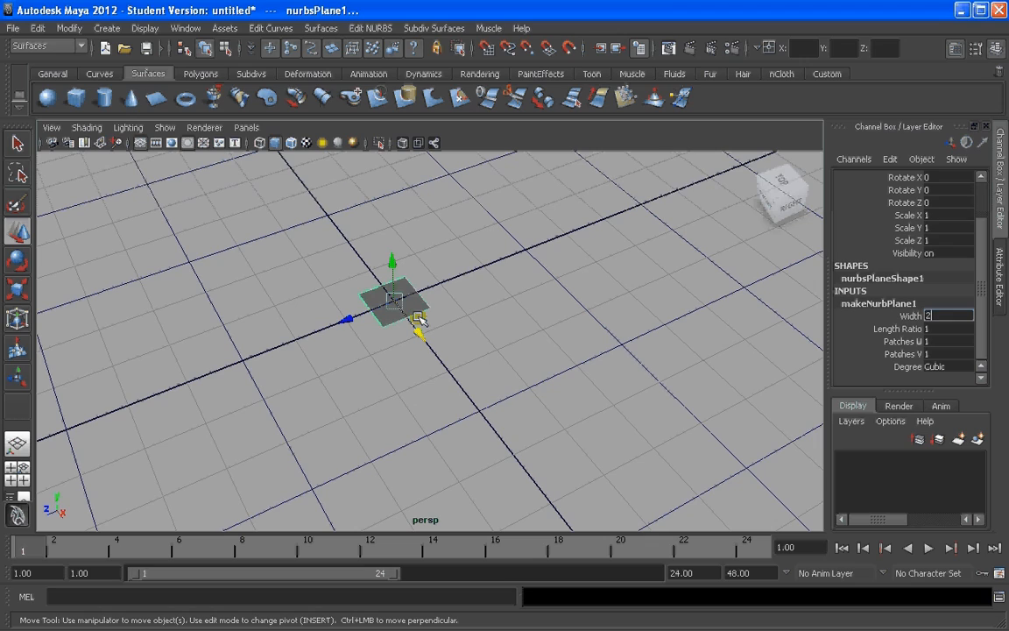
pyautogui.write('4')
pyautogui.press('Return')
pyautogui.scroll(-4, 416, 329)
pyautogui.moveTo(416, 328)
pyautogui.keyDown('alt'); pyautogui.mouseDown()
pyautogui.moveTo(392, 334)
pyautogui.moveTo(400, 337)
pyautogui.mouseUp(); pyautogui.keyUp('alt')
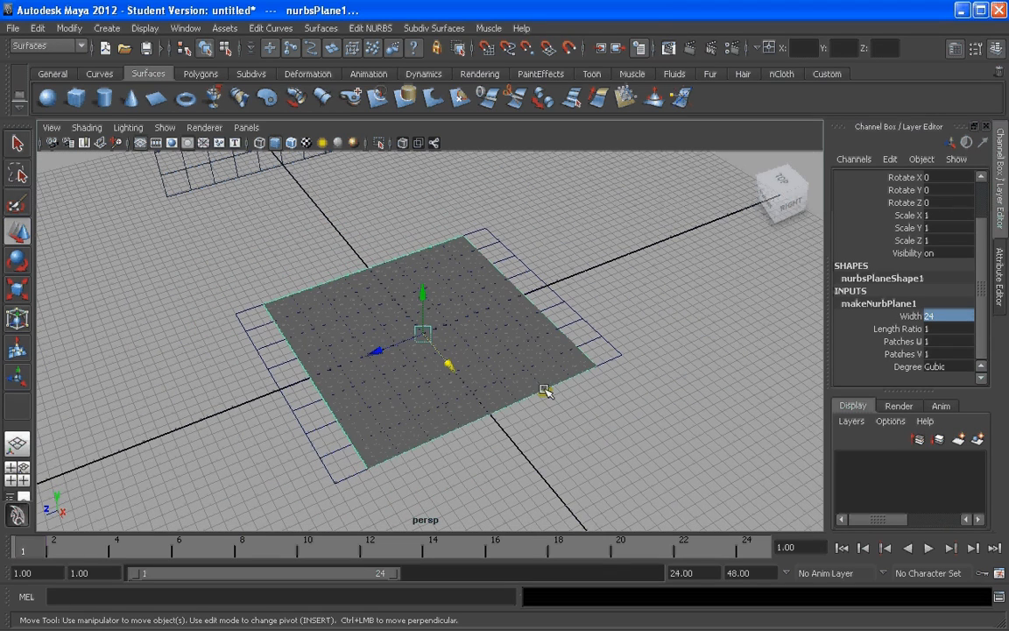
# Step: Set the plane's U and V patches to 8 each
pyautogui.click(931, 342)
pyautogui.write('8')
pyautogui.click(937, 352)
pyautogui.write('8')
pyautogui.press('Return')
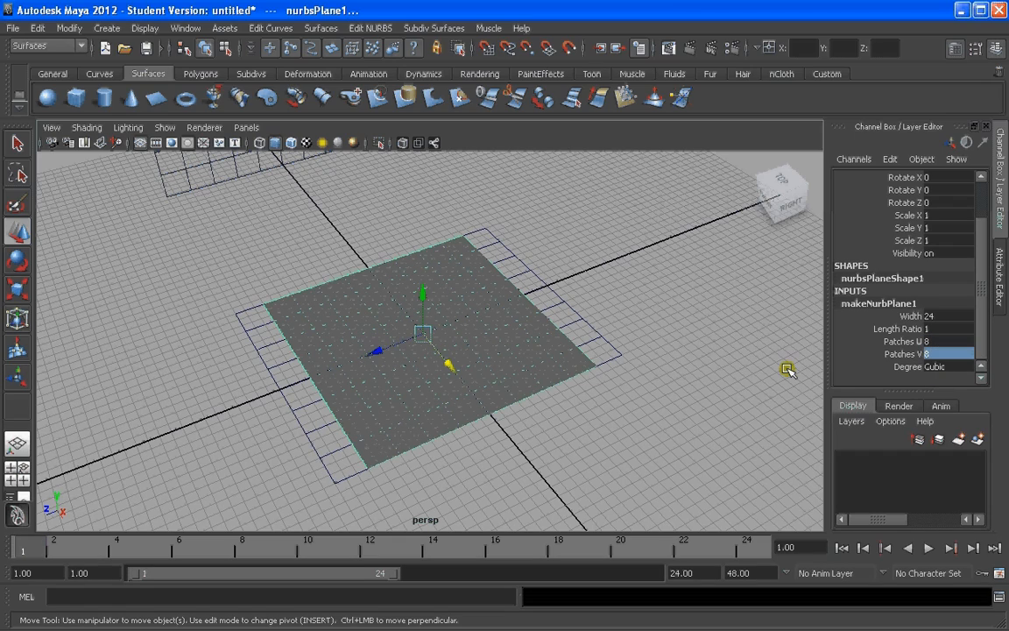
# Step: Rotate the NURBS plane to 90 degrees about the X axis so it stands upright
pyautogui.press('e')
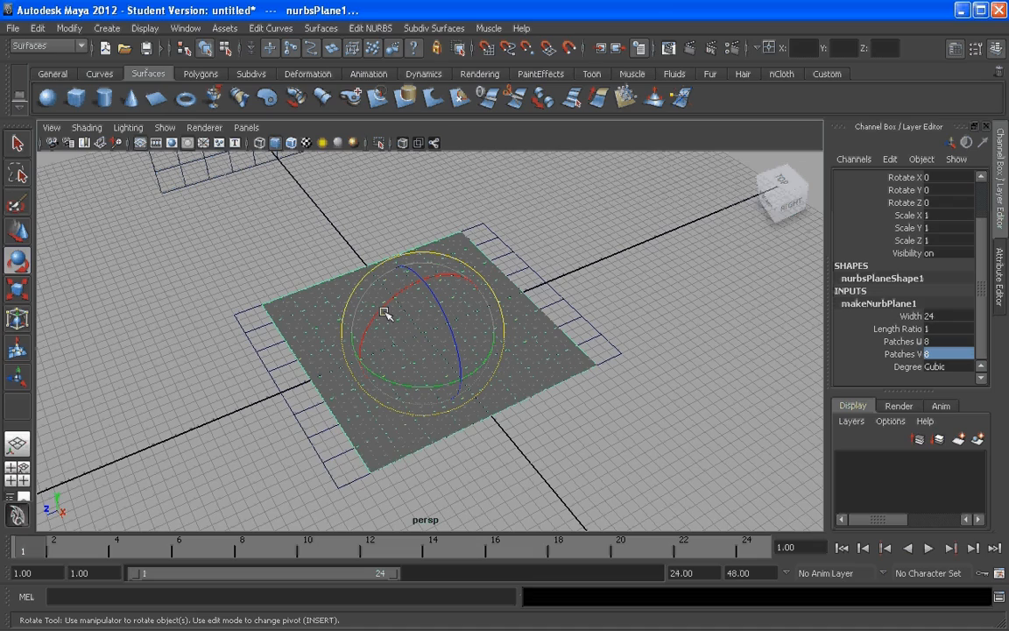
pyautogui.moveTo(390, 302); pyautogui.dragTo(317, 387)
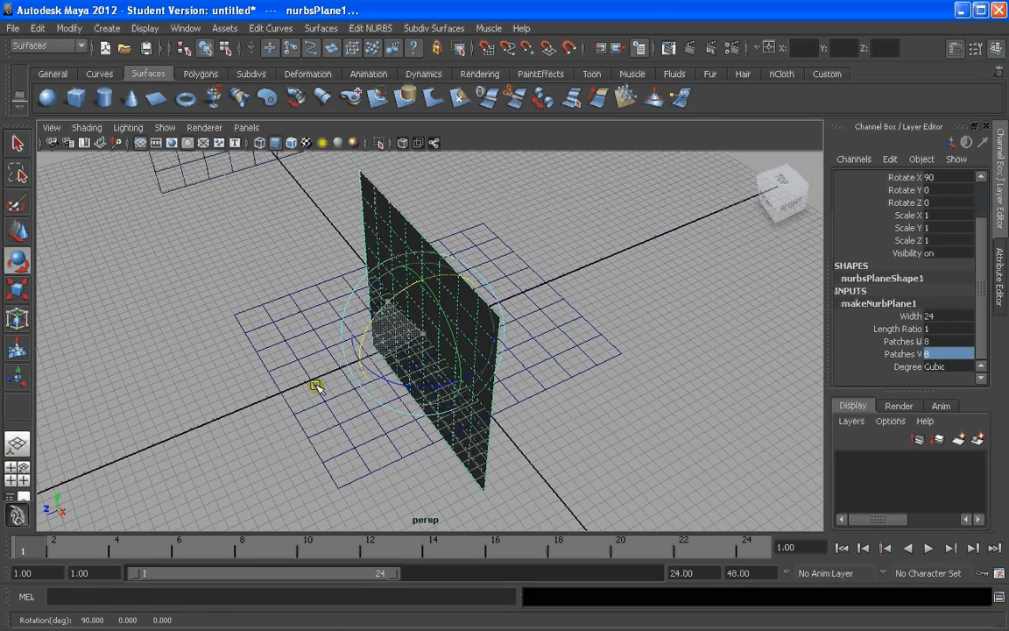
pyautogui.keyDown('alt'); pyautogui.moveTo(723, 288); pyautogui.dragTo(541, 332); pyautogui.keyUp('alt')
# Step: Raise the upright plane until its lower edge rests on the ground grid and move it back along Z behind the flat grid
pyautogui.press('w')
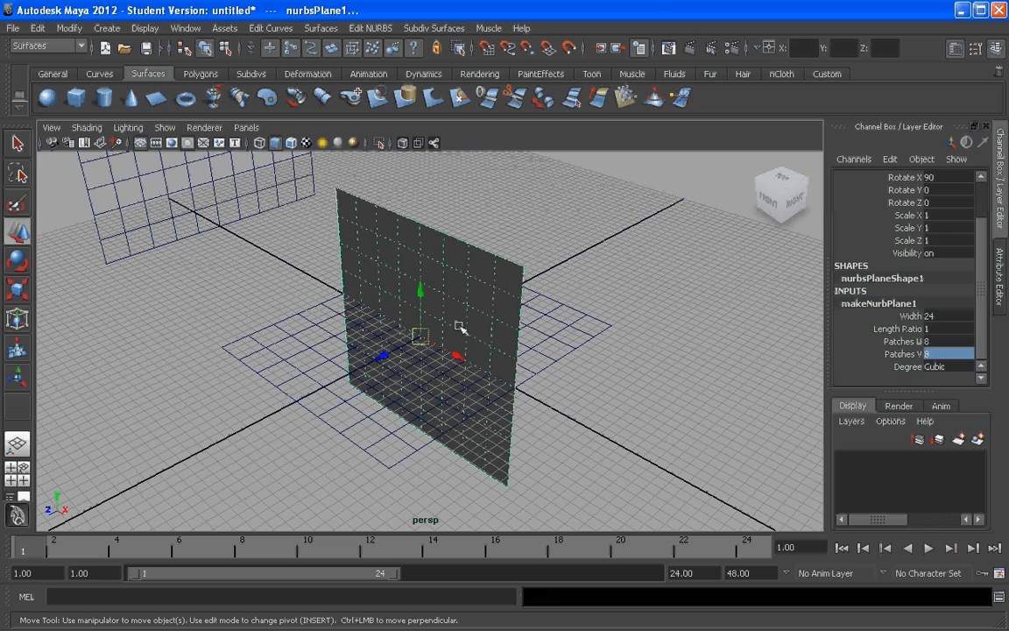
pyautogui.moveTo(421, 292); pyautogui.dragTo(473, 236)
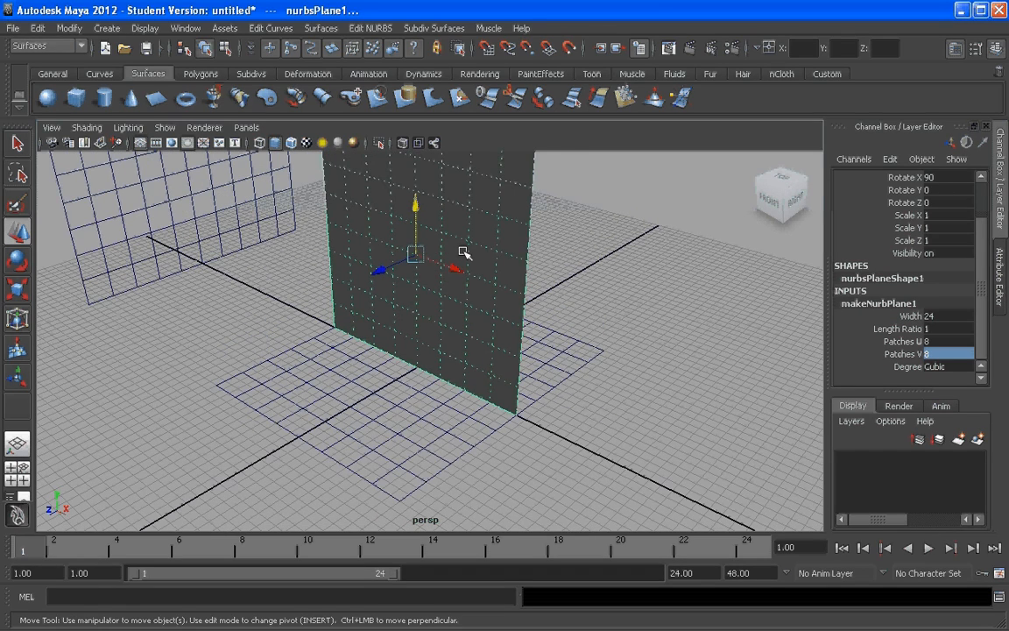
pyautogui.keyDown('alt'); pyautogui.moveTo(488, 296); pyautogui.dragTo(512, 296); pyautogui.keyUp('alt')
pyautogui.keyDown('alt'); pyautogui.moveTo(511, 296); pyautogui.dragTo(489, 313, button='middle'); pyautogui.keyUp('alt')
pyautogui.moveTo(360, 305); pyautogui.dragTo(547, 198)
pyautogui.keyDown('alt'); pyautogui.moveTo(547, 198); pyautogui.dragTo(444, 358, button='middle'); pyautogui.keyUp('alt')
pyautogui.scroll(4, 480, 248)
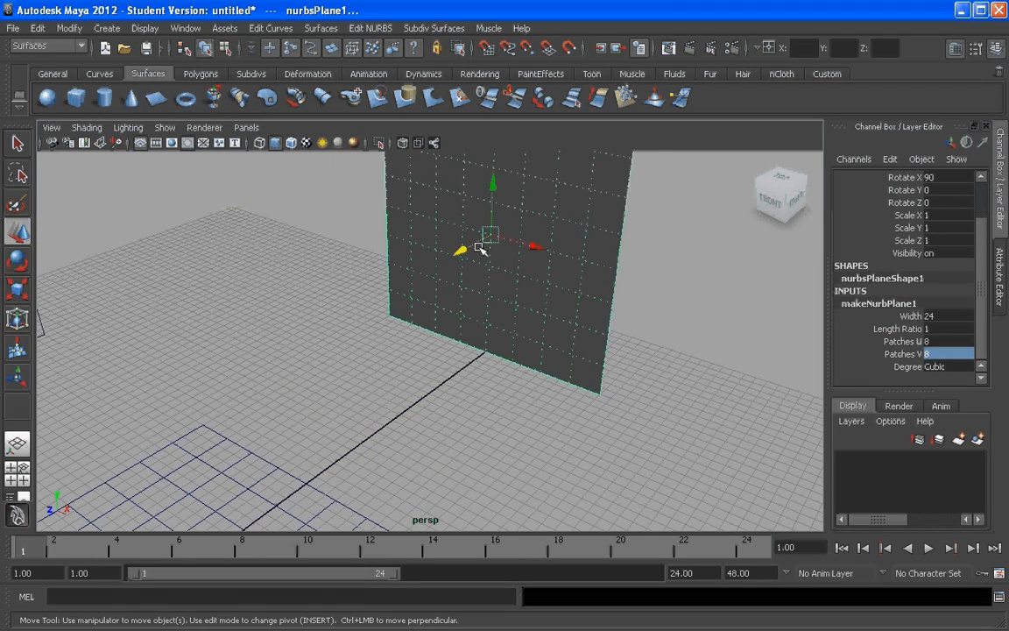
# Step: Extract the upright plane's isoparms as separate curves with Duplicate Surface Curves
pyautogui.keyDown('alt'); pyautogui.moveTo(480, 248); pyautogui.dragTo(446, 331, button='middle'); pyautogui.keyUp('alt')
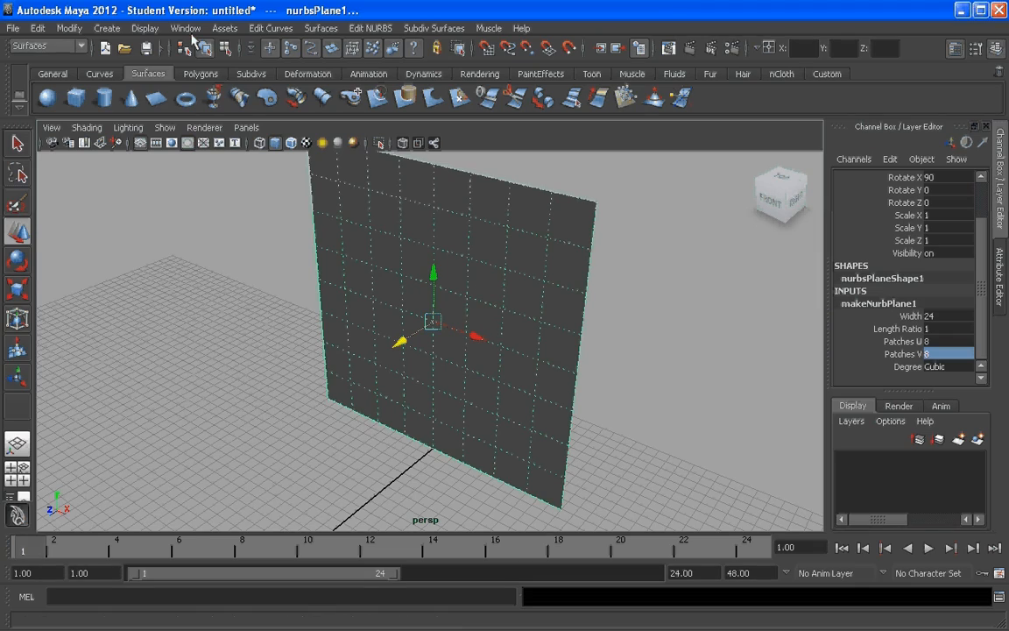
pyautogui.click(271, 29)
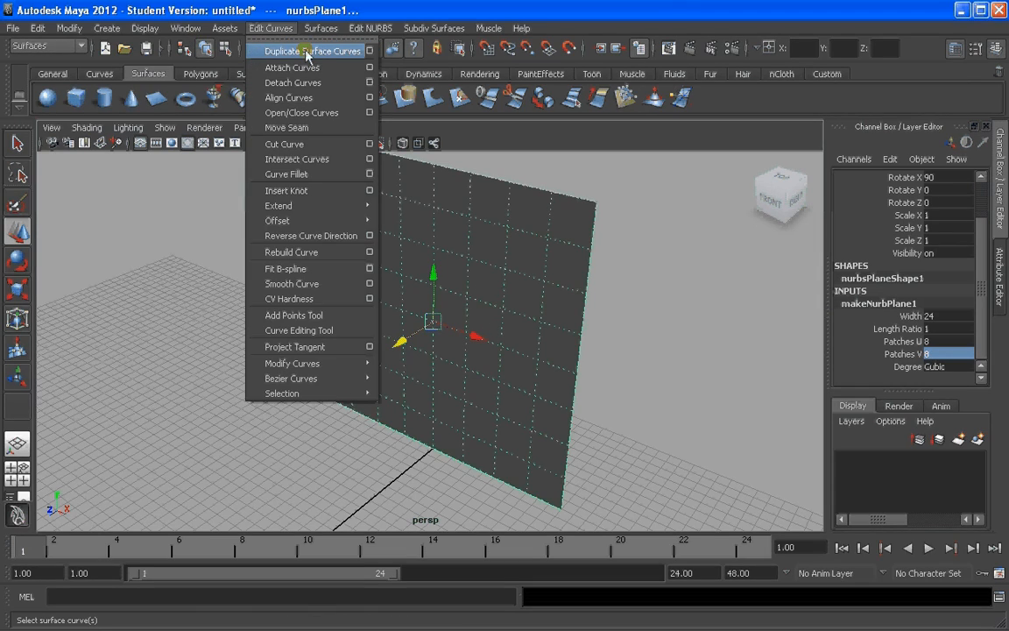
pyautogui.click(307, 52)
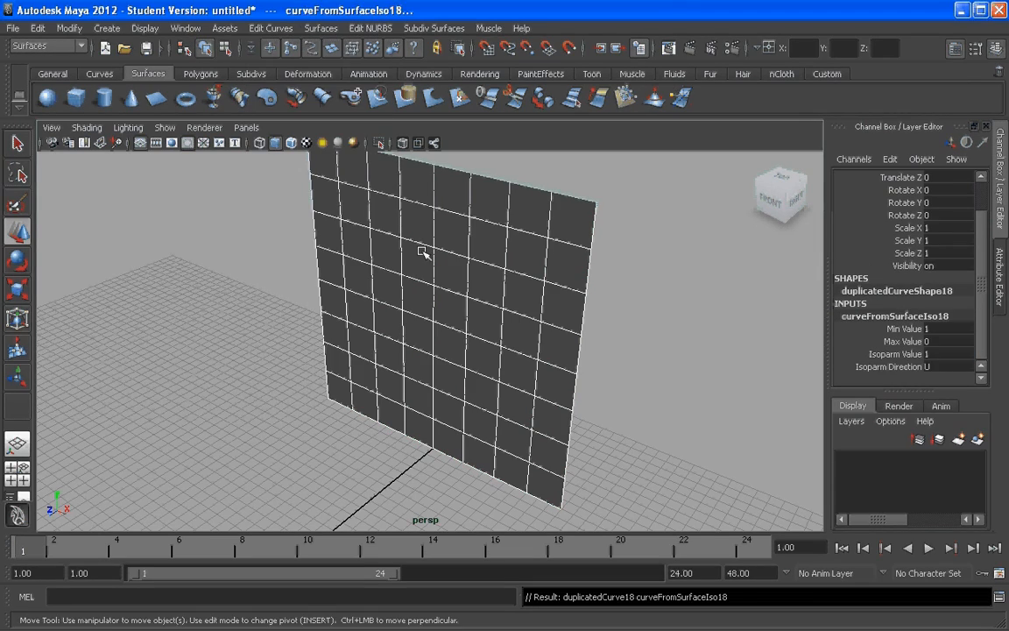
# Step: Show the Outliner beside the perspective view, group the duplicated surface curves and rename the group workingLines
pyautogui.click(17, 496)
pyautogui.keyDown('alt'); pyautogui.moveTo(429, 313); pyautogui.dragTo(400, 342); pyautogui.keyUp('alt')
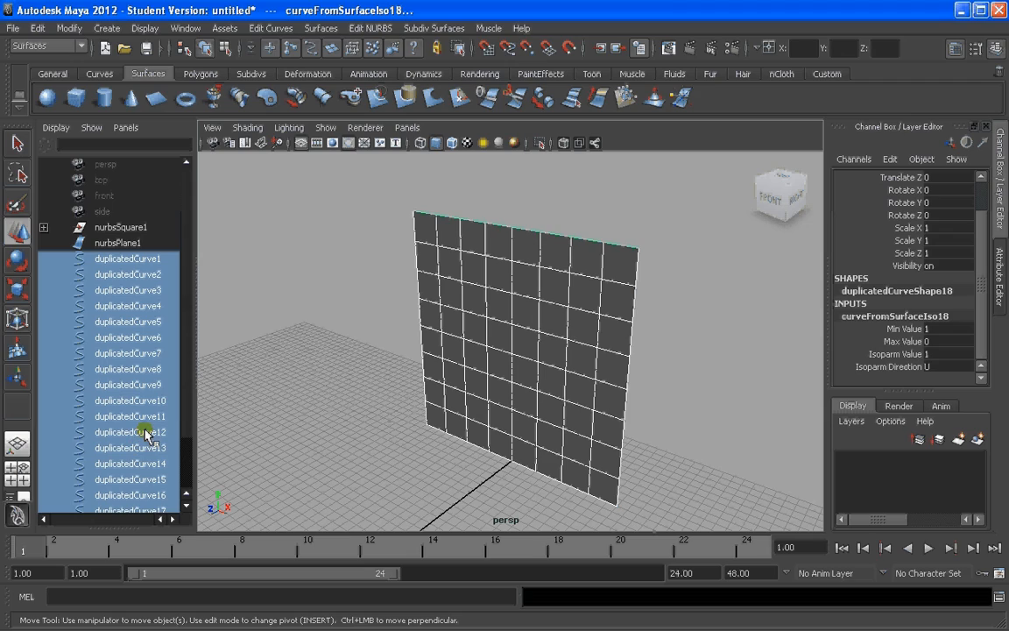
pyautogui.hotkey('ctrl', 'g')
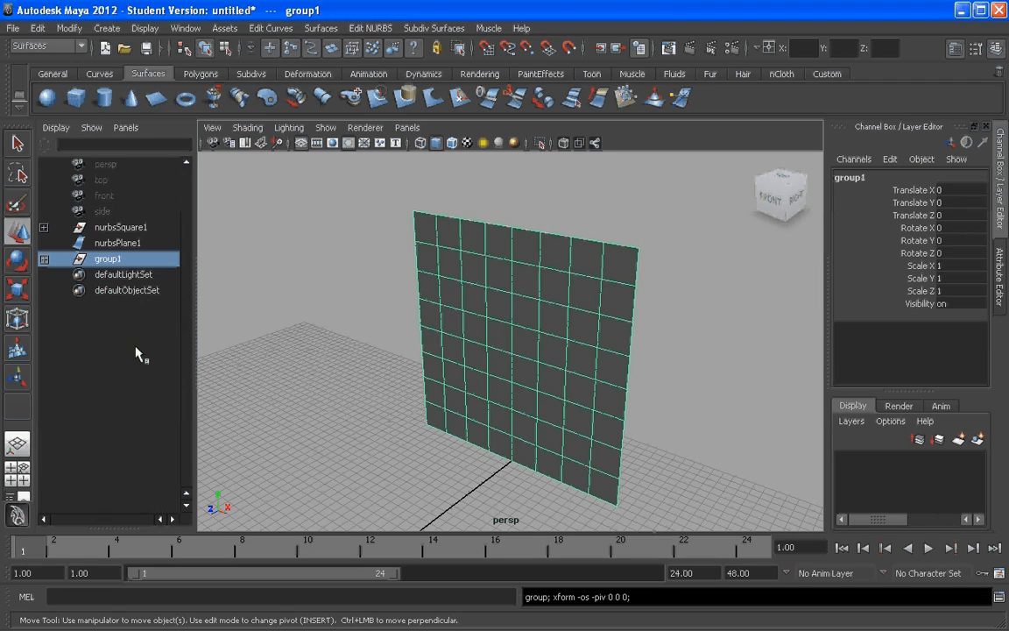
pyautogui.doubleClick(109, 259)
pyautogui.write('workingLines')
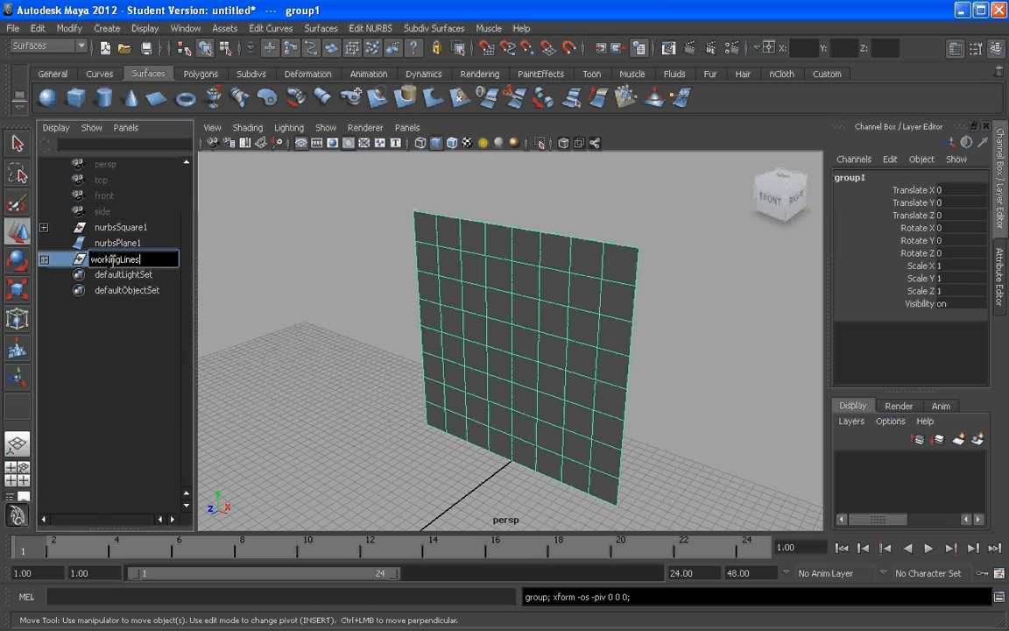
pyautogui.press('Return')
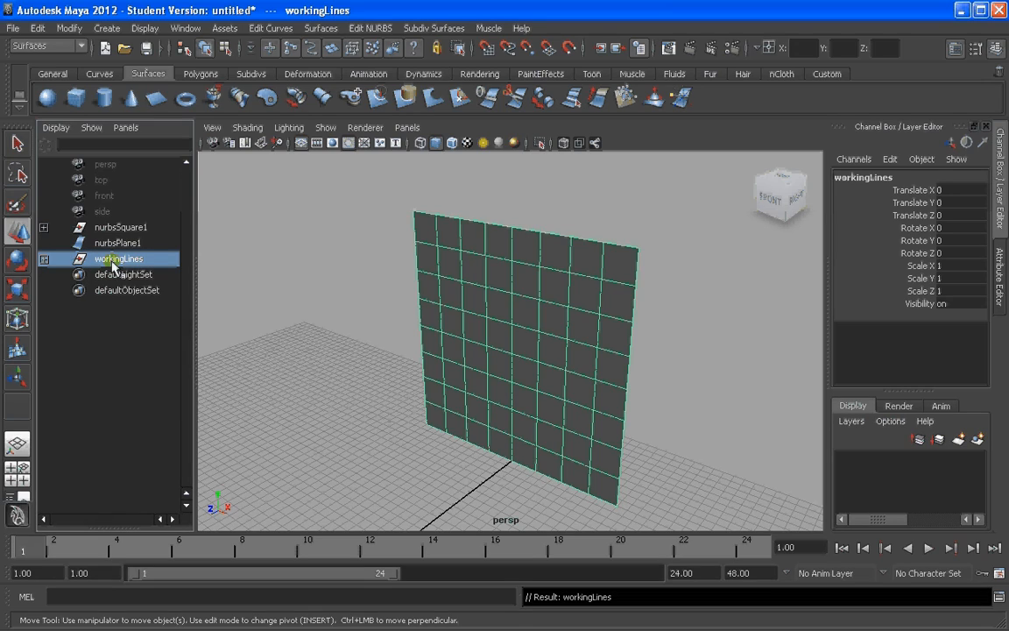
# Step: Delete the original NURBS plane, keeping only its extracted curves
pyautogui.click(115, 243)
pyautogui.press('Delete')
pyautogui.scroll(-3, 412, 307)
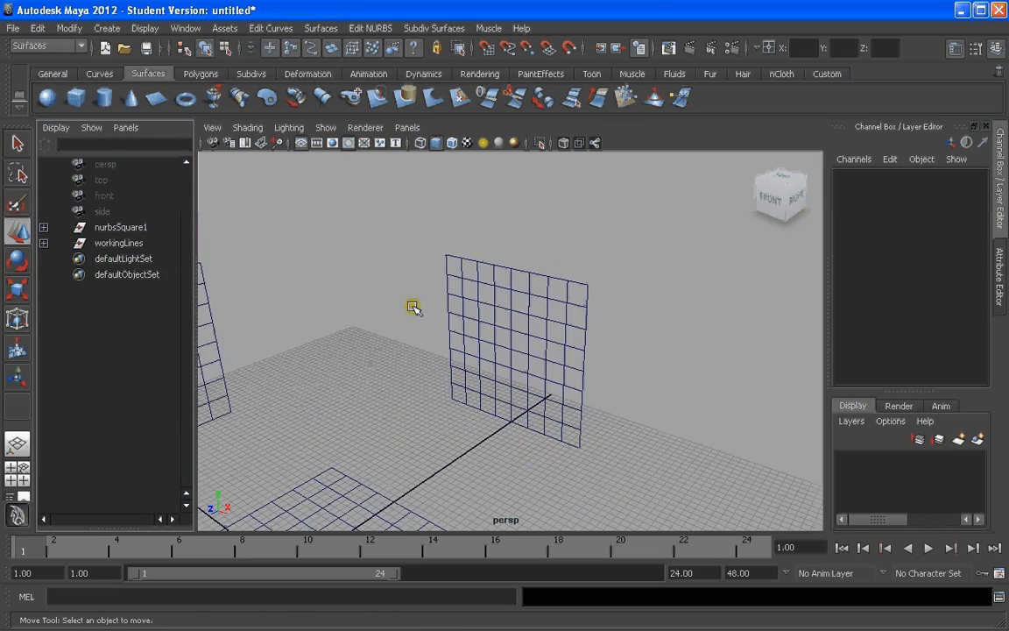
# Step: Group nurbsSquare1 and workingLines together and rename the new group workingLinesTotal
pyautogui.scroll(-5, 414, 307)
pyautogui.keyDown('alt'); pyautogui.moveTo(435, 318); pyautogui.dragTo(420, 324); pyautogui.keyUp('alt')
pyautogui.moveTo(120, 230)
pyautogui.mouseDown()
pyautogui.moveTo(116, 244)
pyautogui.moveTo(130, 235)
pyautogui.mouseUp()
pyautogui.hotkey('ctrl', 'g')
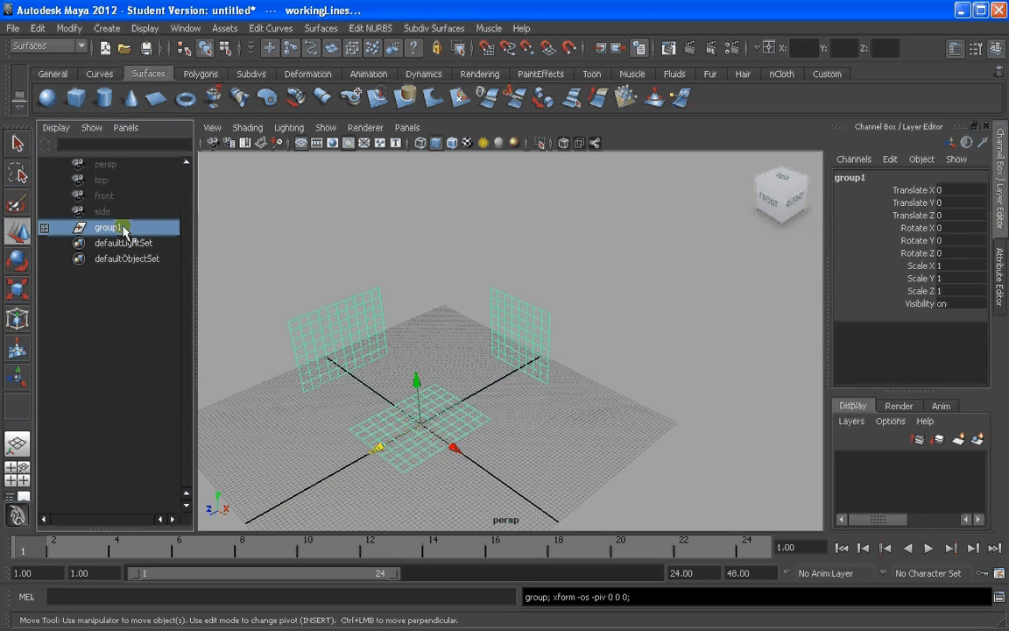
pyautogui.doubleClick(107, 227)
pyautogui.write('wo')
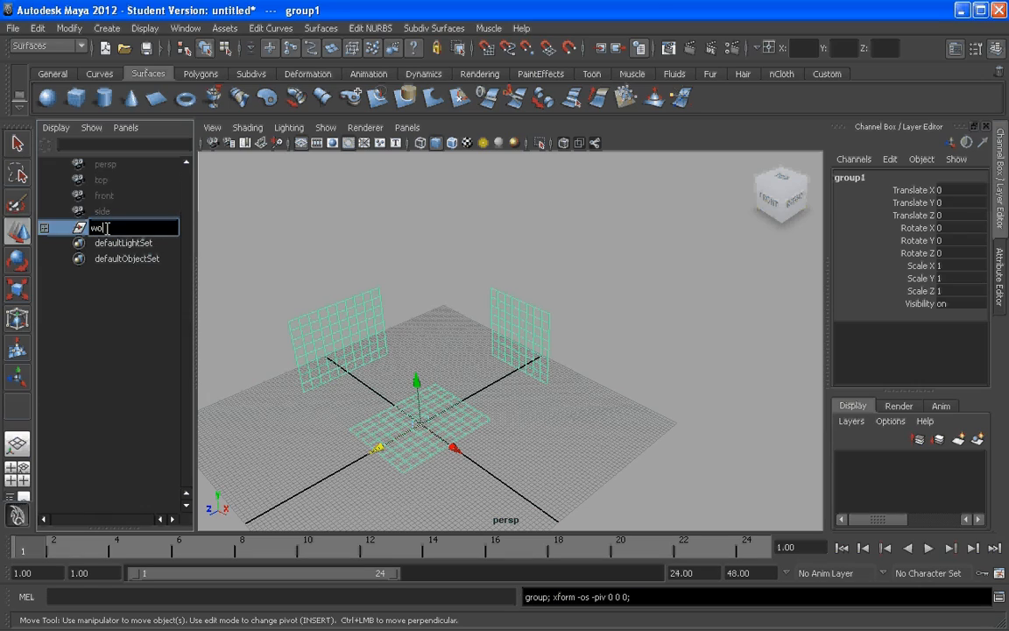
pyautogui.write('rkingLinesTotal')
pyautogui.press('Return')
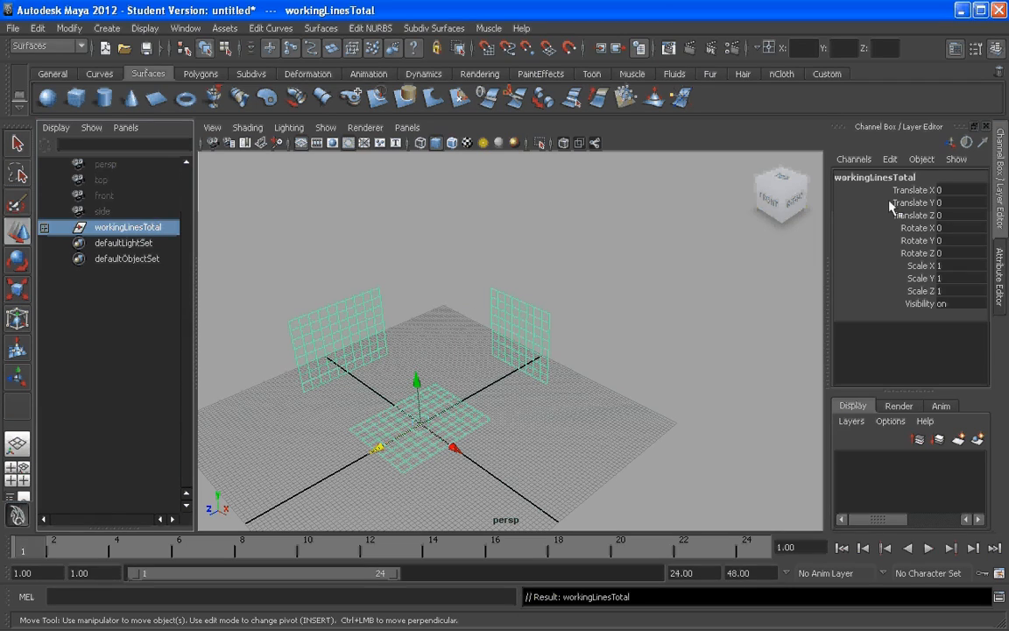
# Step: Lock all translate, rotate and scale channels of the workingLinesTotal group
pyautogui.moveTo(919, 190); pyautogui.dragTo(911, 290)
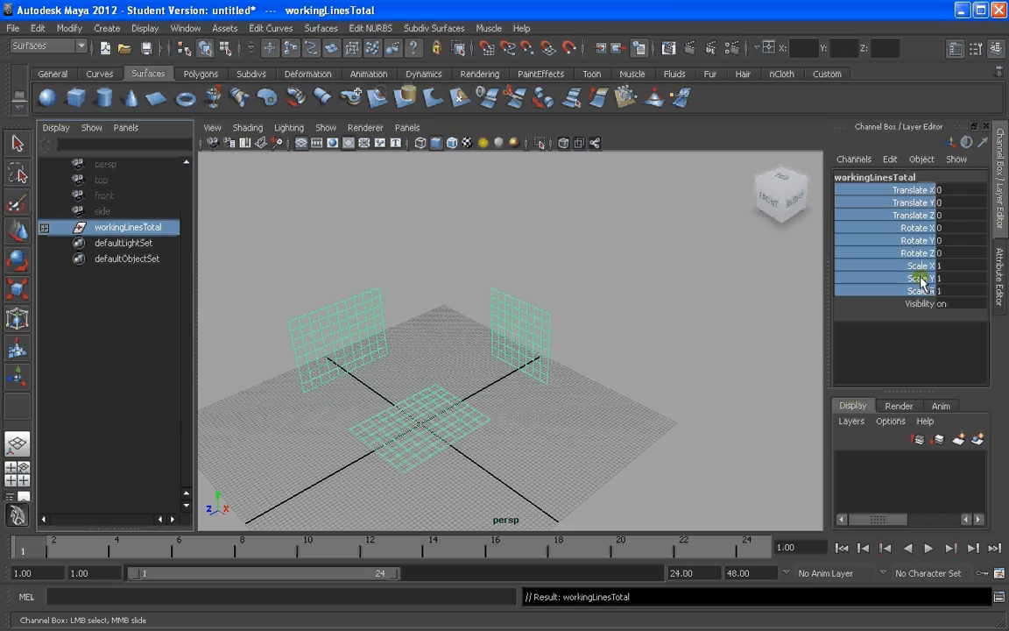
pyautogui.rightClick(913, 210)
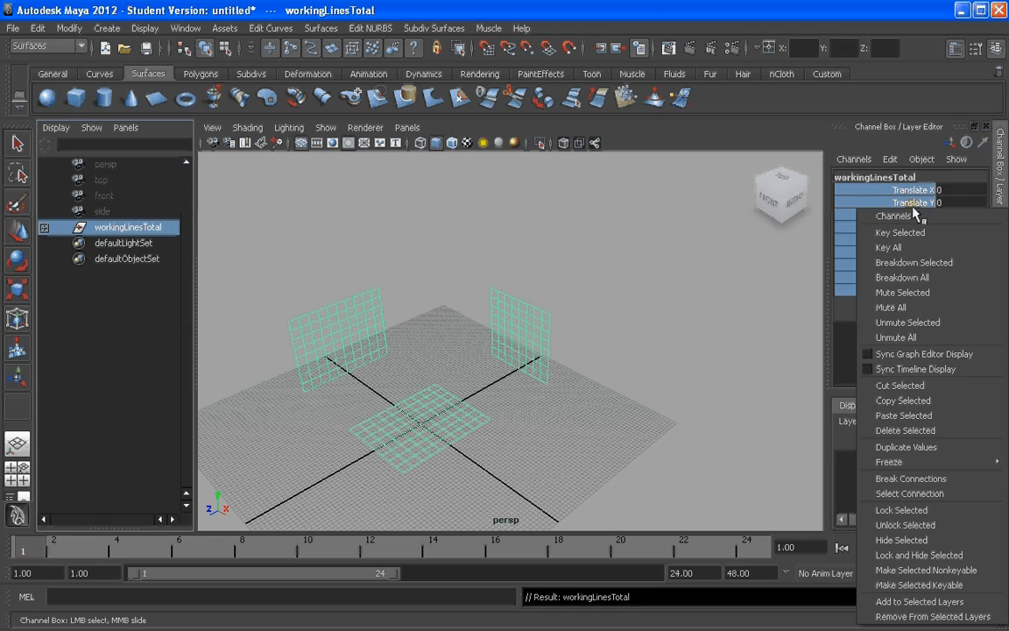
pyautogui.click(919, 512)
# Step: Select the curves of all three grids and lock their translate, rotate and scale channels
pyautogui.moveTo(565, 401); pyautogui.dragTo(483, 303)
pyautogui.press('w')
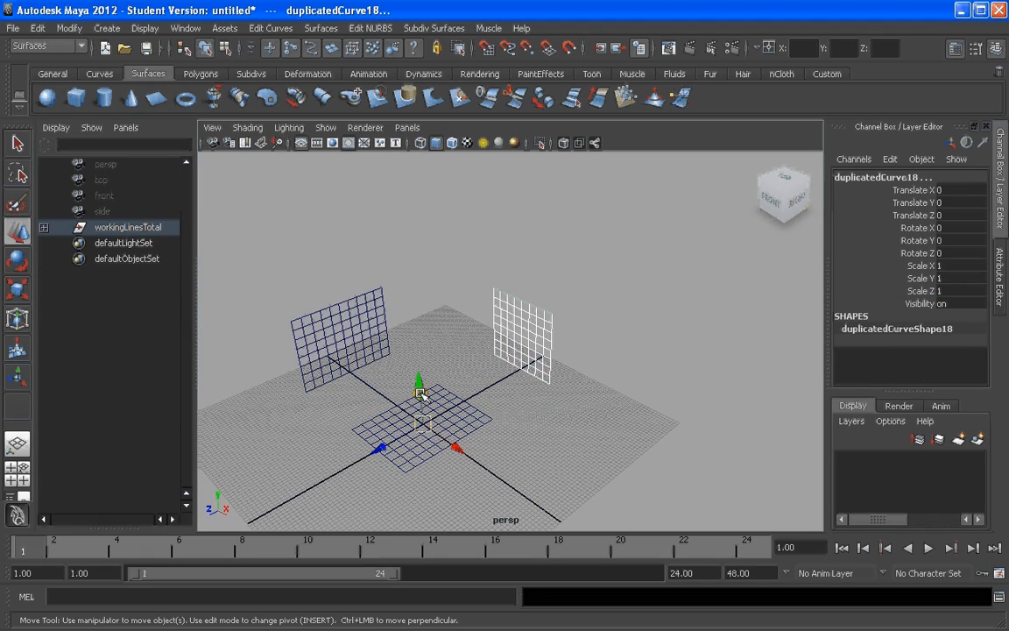
pyautogui.moveTo(263, 254); pyautogui.dragTo(612, 560)
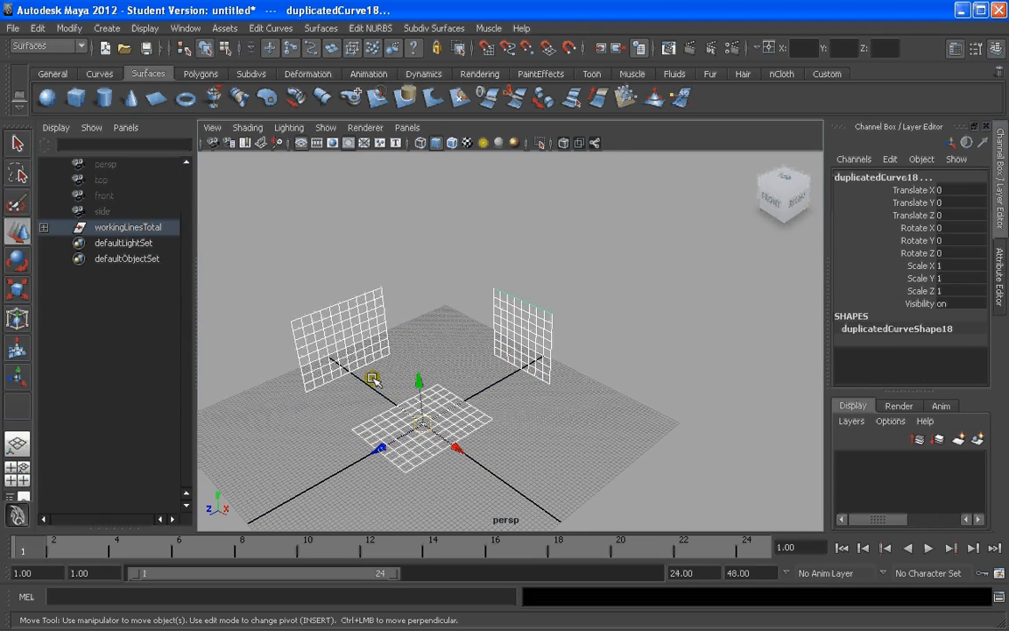
pyautogui.moveTo(913, 255); pyautogui.dragTo(917, 291)
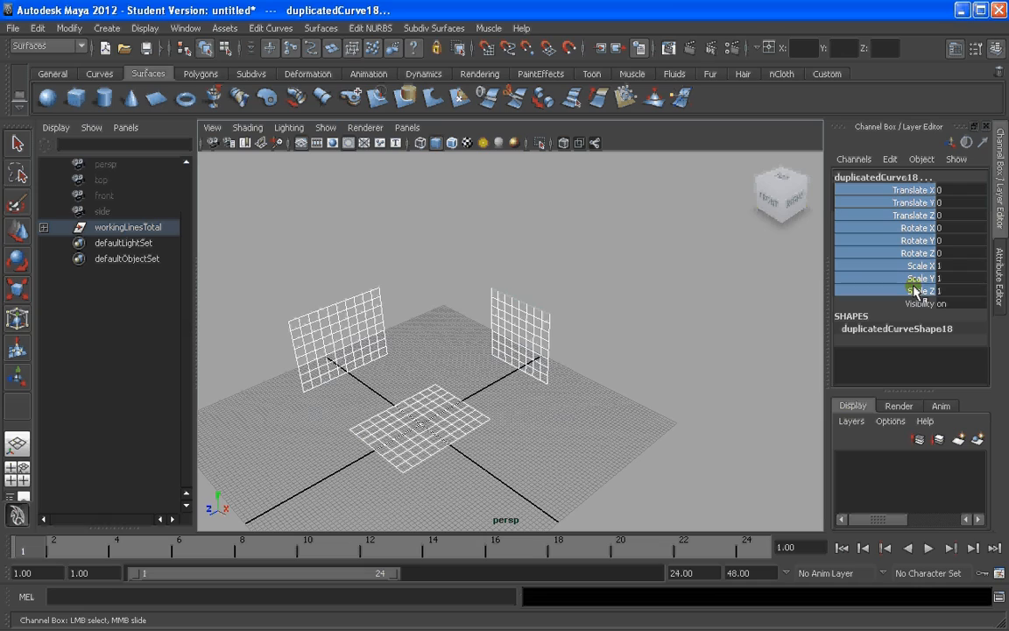
pyautogui.rightClick(917, 291)
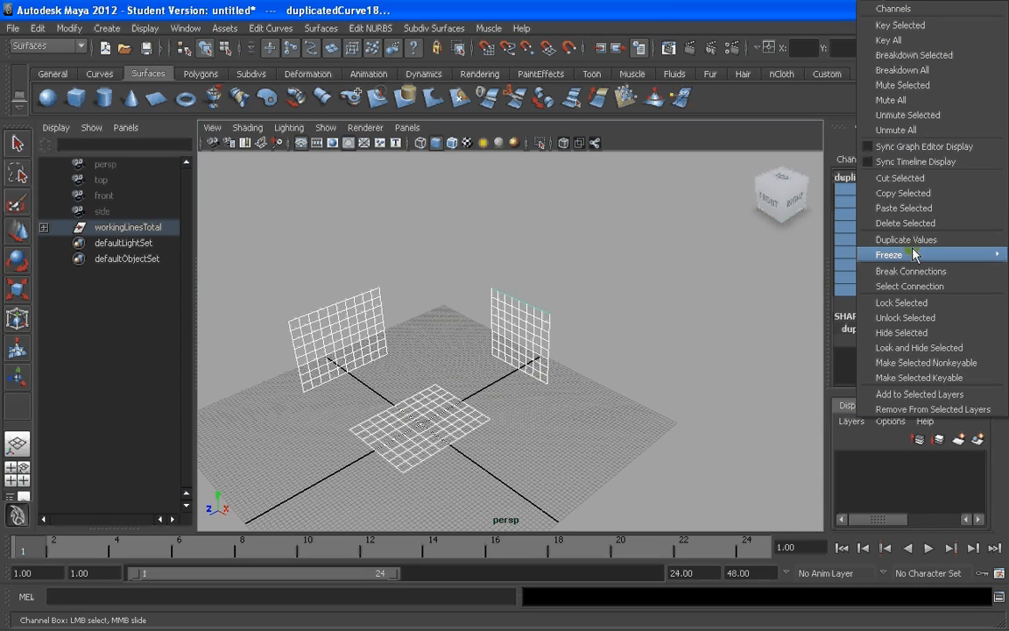
pyautogui.click(908, 317)
# Step: Reselect the grid curves with the Move tool to check whether their transforms are locked
pyautogui.keyDown('alt'); pyautogui.moveTo(583, 394); pyautogui.dragTo(586, 394); pyautogui.keyUp('alt')
pyautogui.click(586, 395)
pyautogui.press('w')
pyautogui.moveTo(566, 389); pyautogui.dragTo(484, 304)
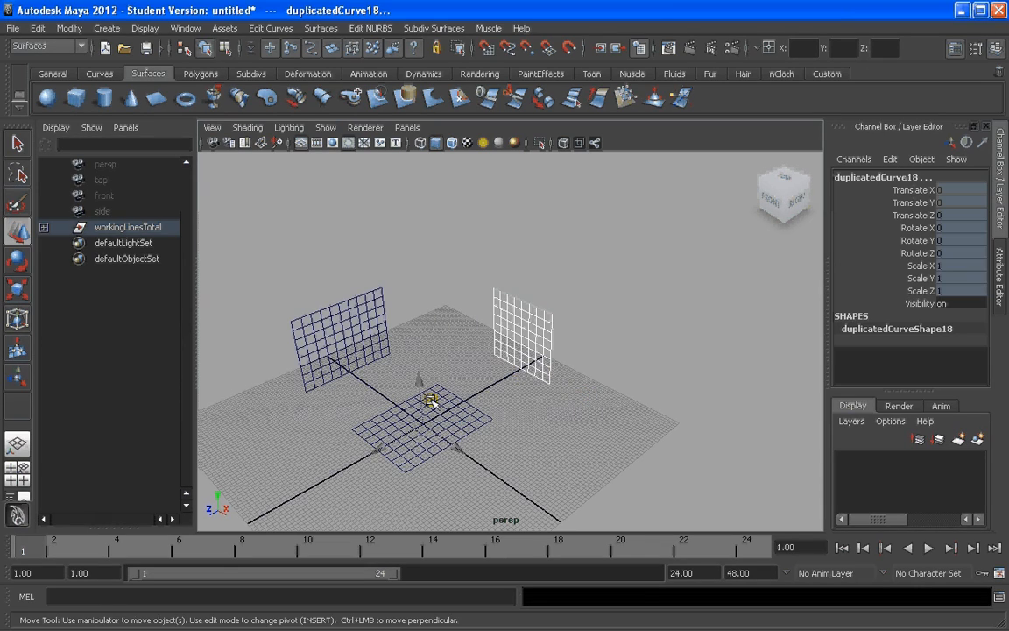
pyautogui.moveTo(245, 224); pyautogui.dragTo(555, 469)
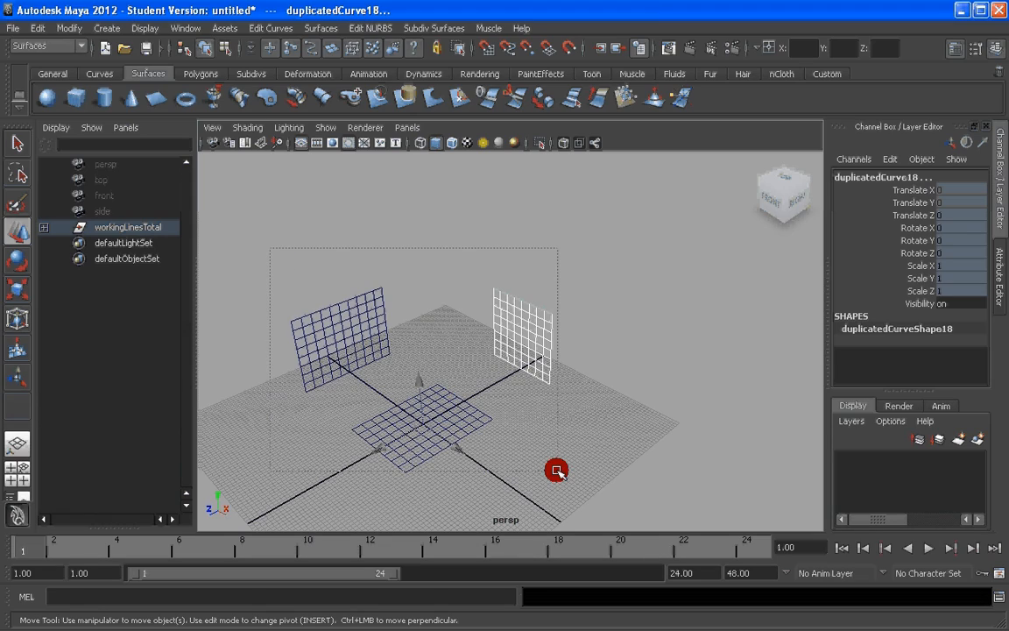